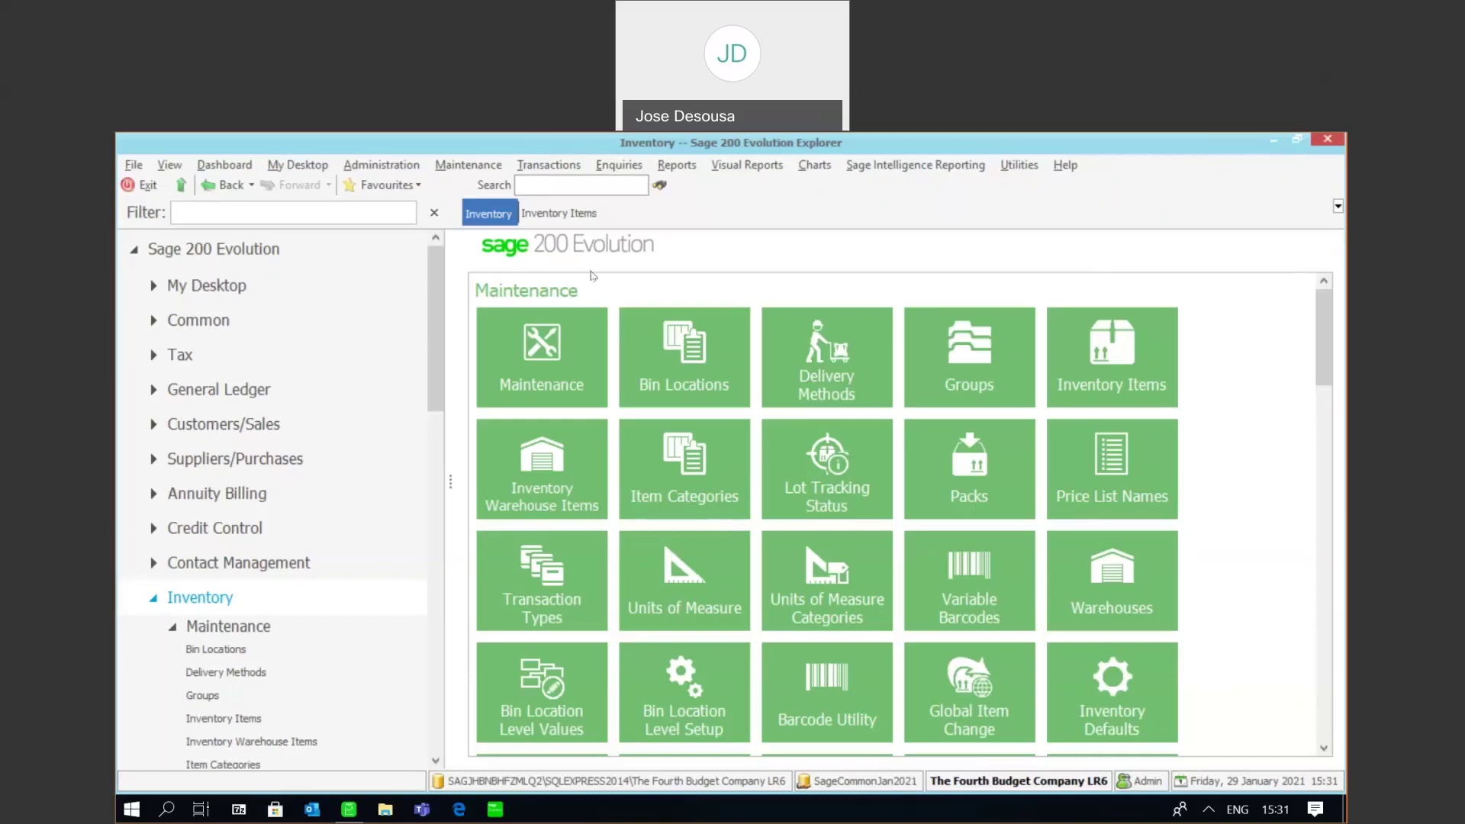
Step: Review the automatic numbering settings for price update batches and references in Inventory Defaults, accepting them as they are
left_click_drag(431, 294, 432, 343)
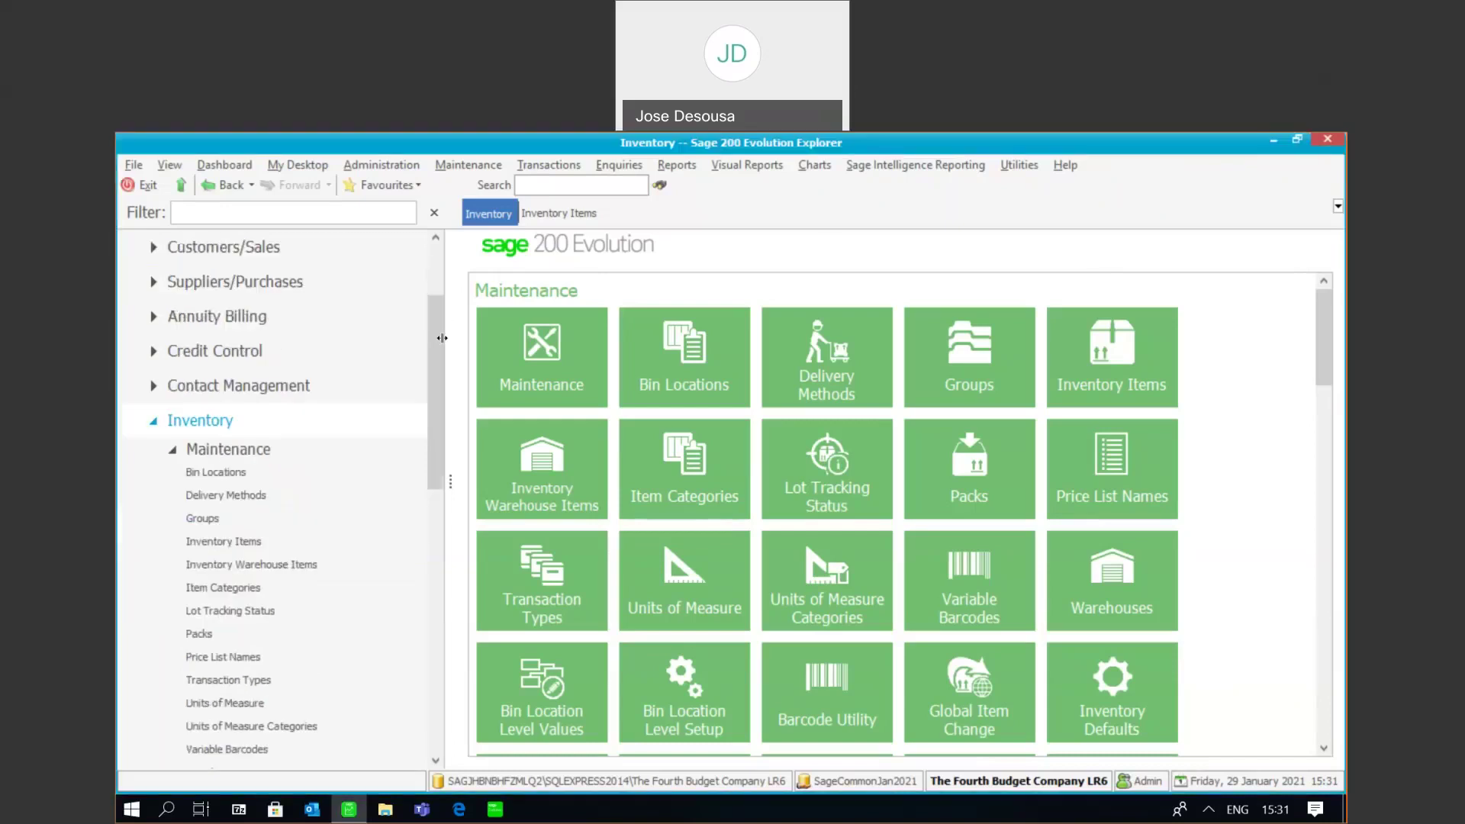
left_click(1148, 728)
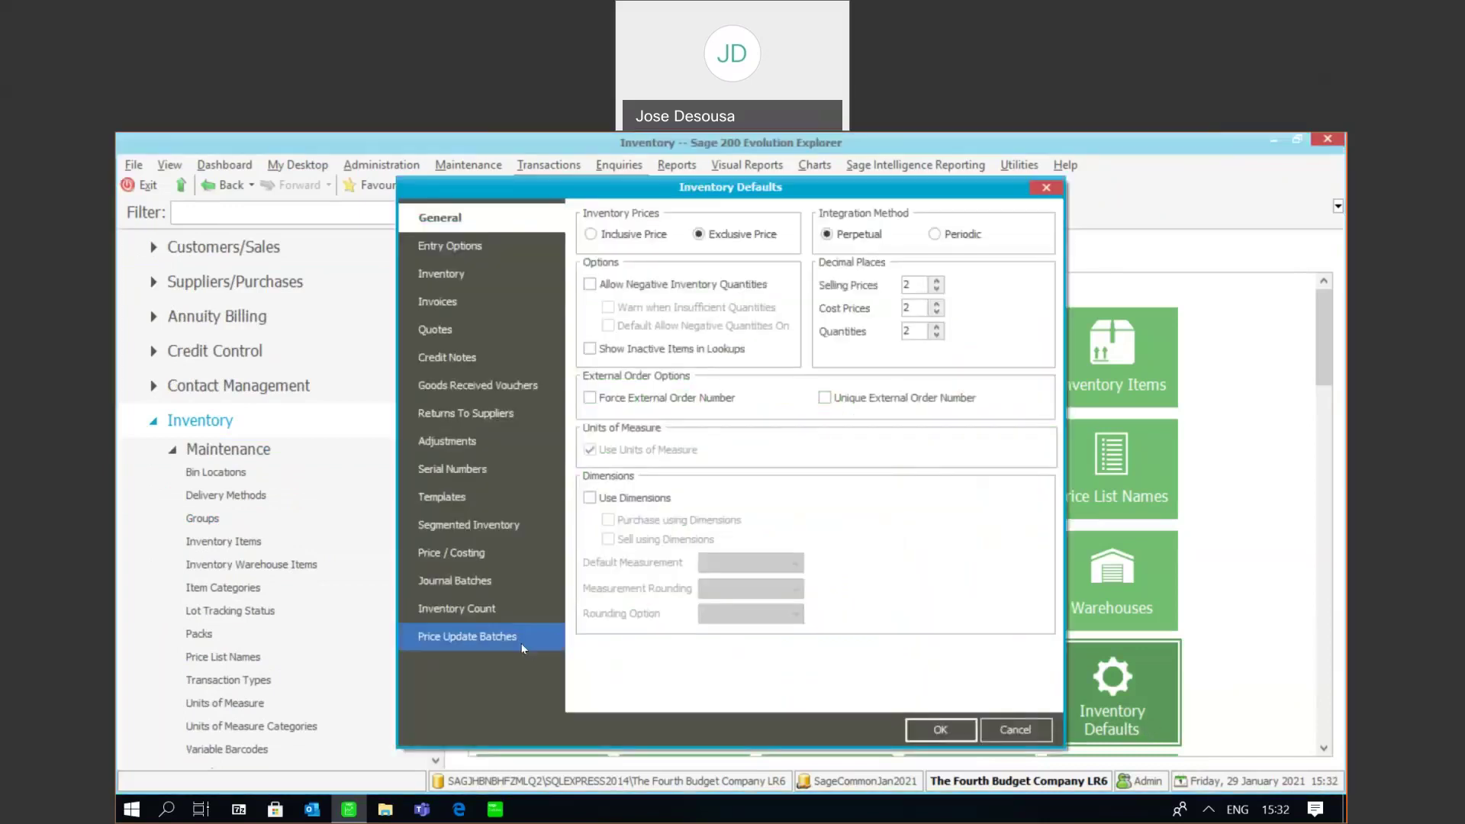
left_click(522, 646)
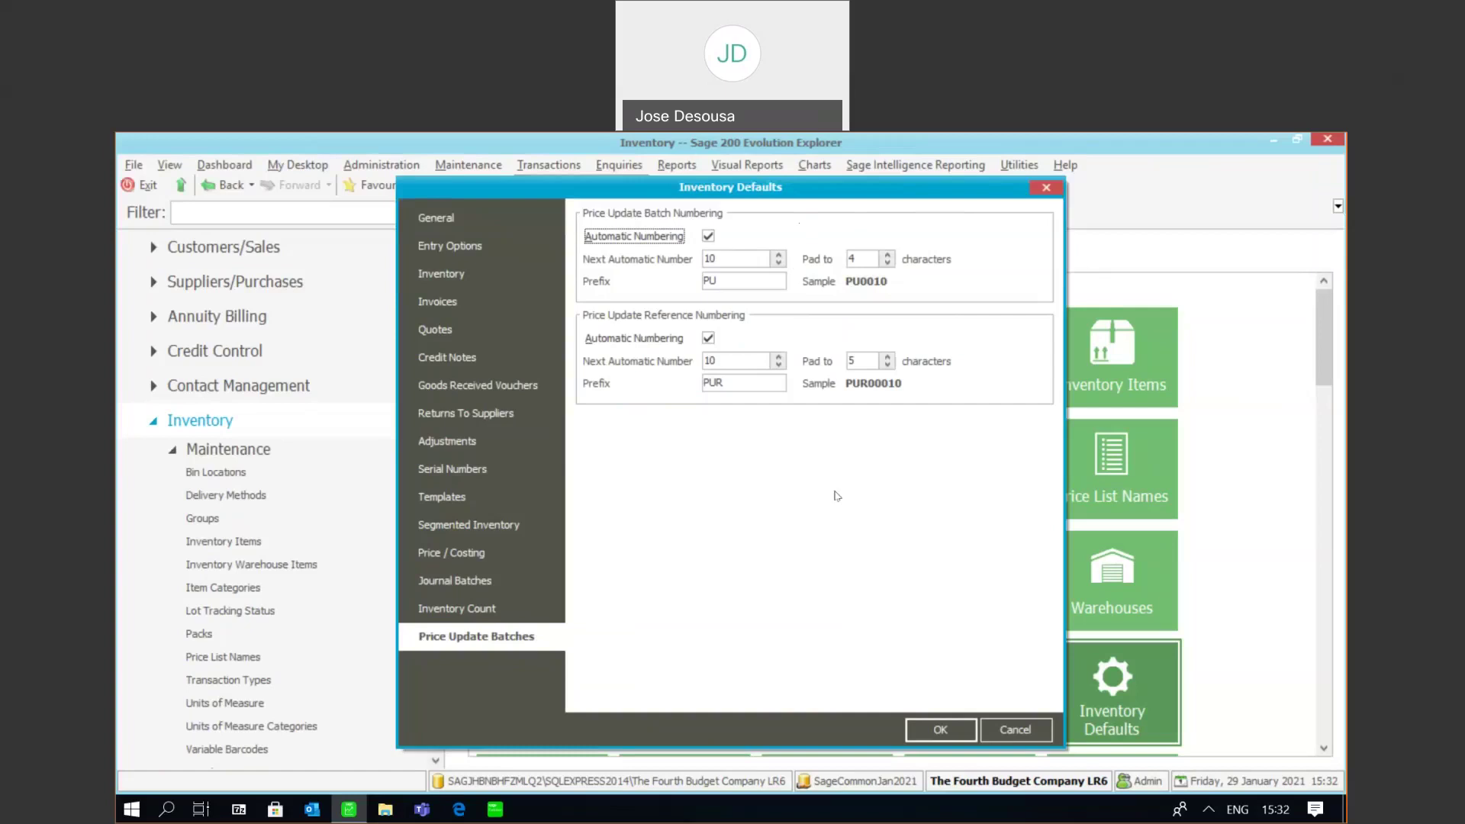
left_click(930, 732)
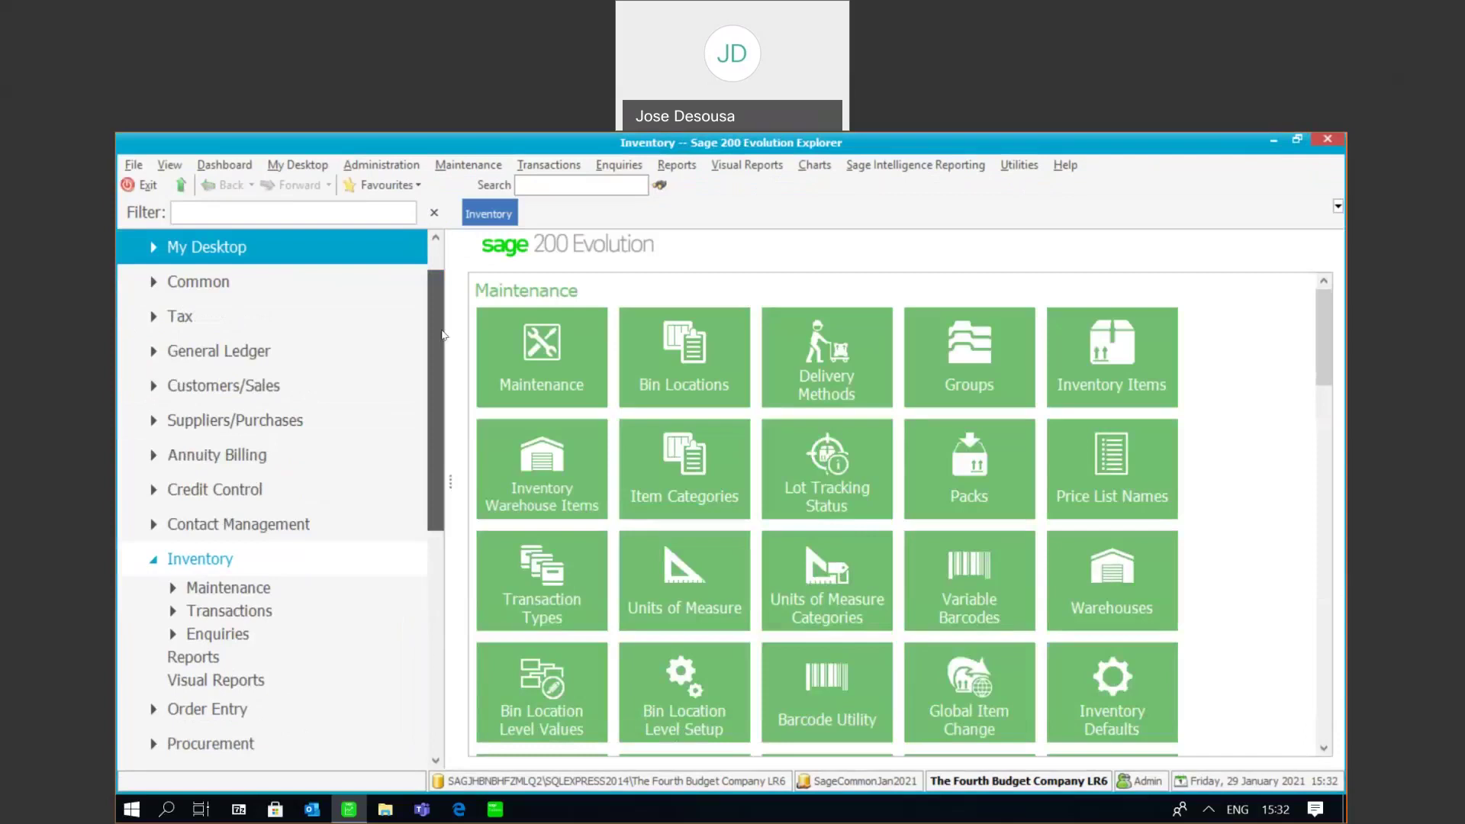
Step: Examine the item pricing of inventory item SI200 (Steam Iron v310) and close the item without saving
left_click(297, 344)
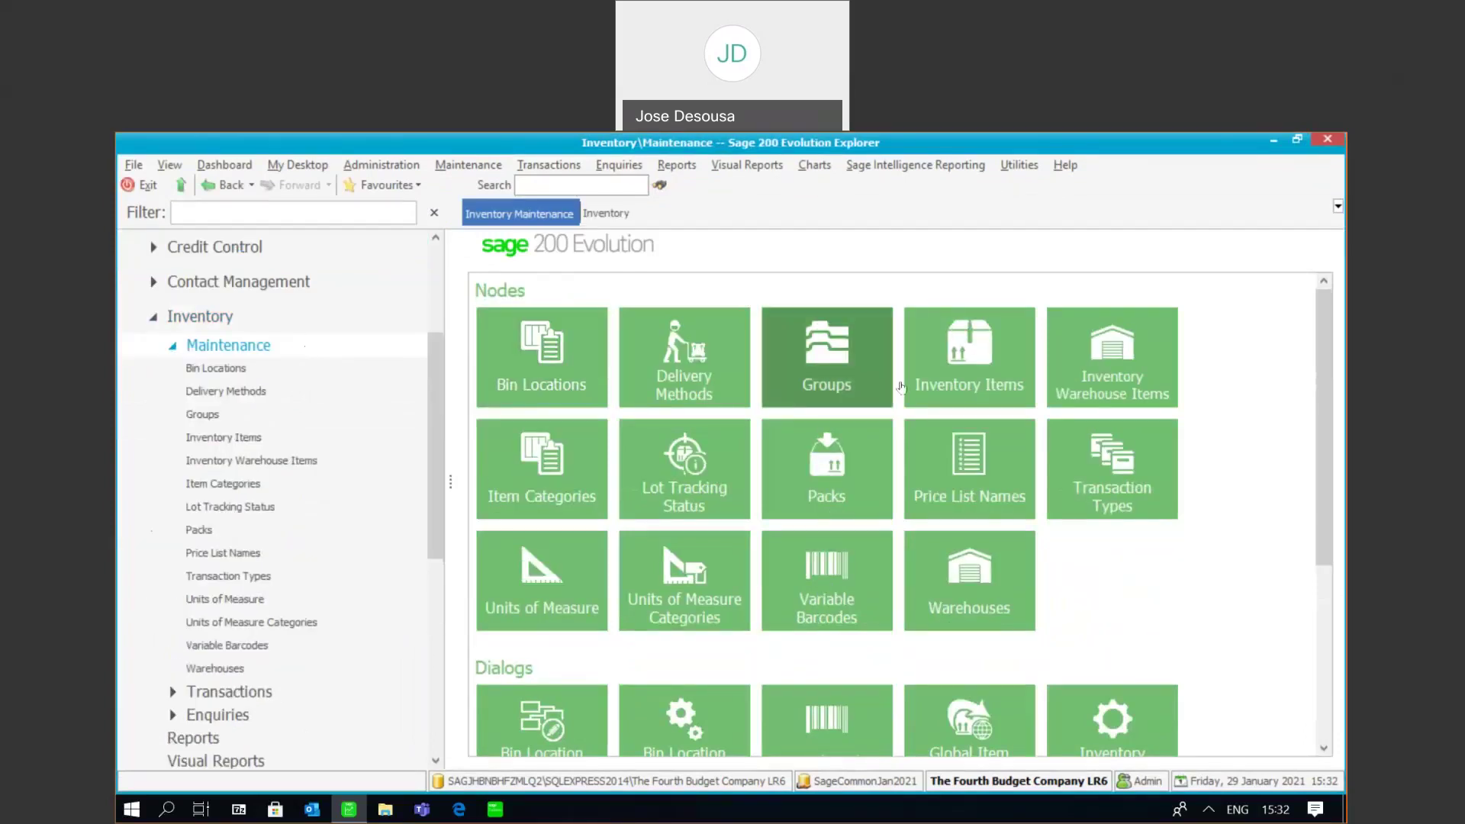
left_click(973, 359)
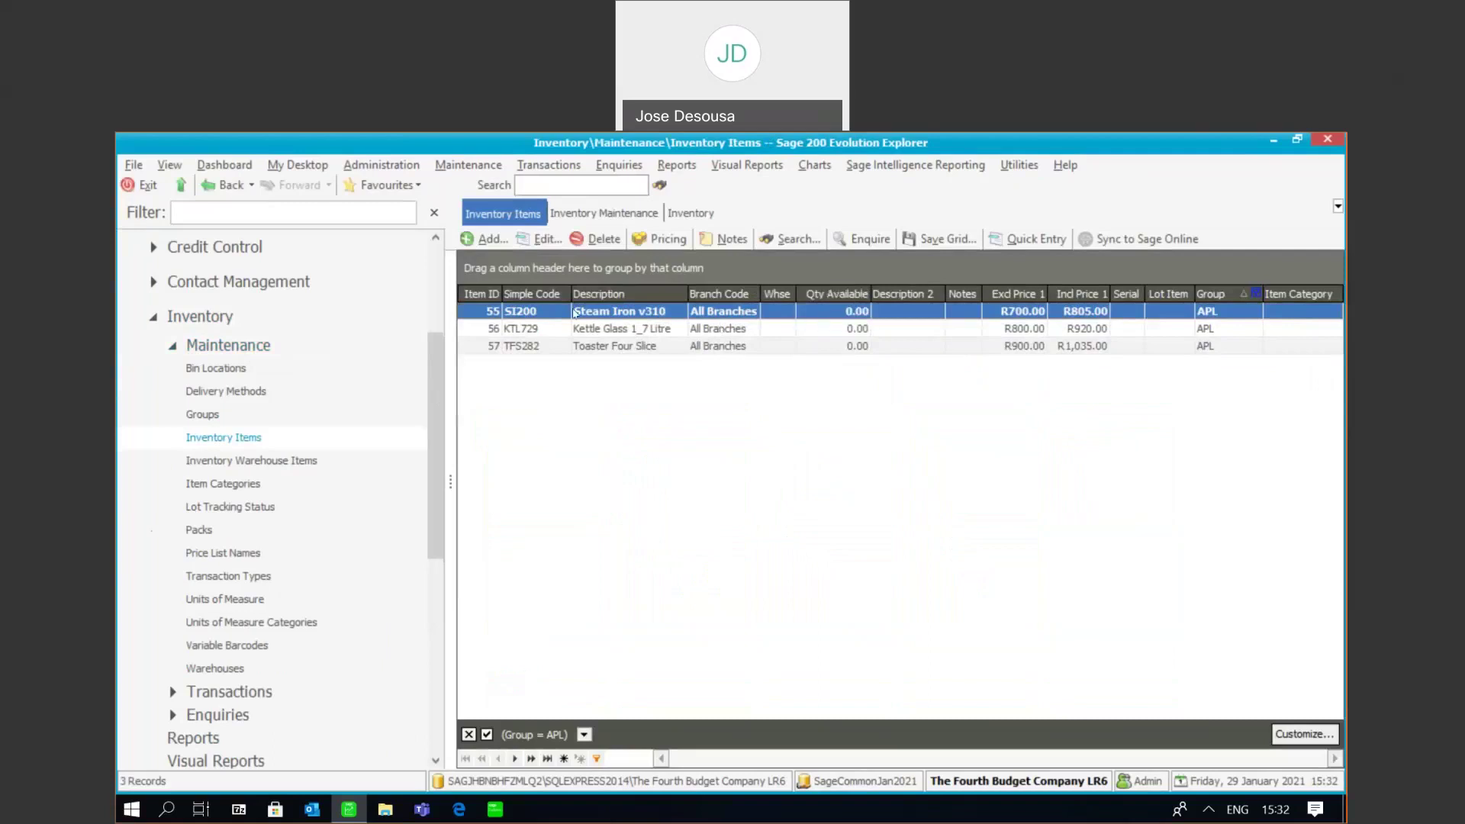
left_click(537, 241)
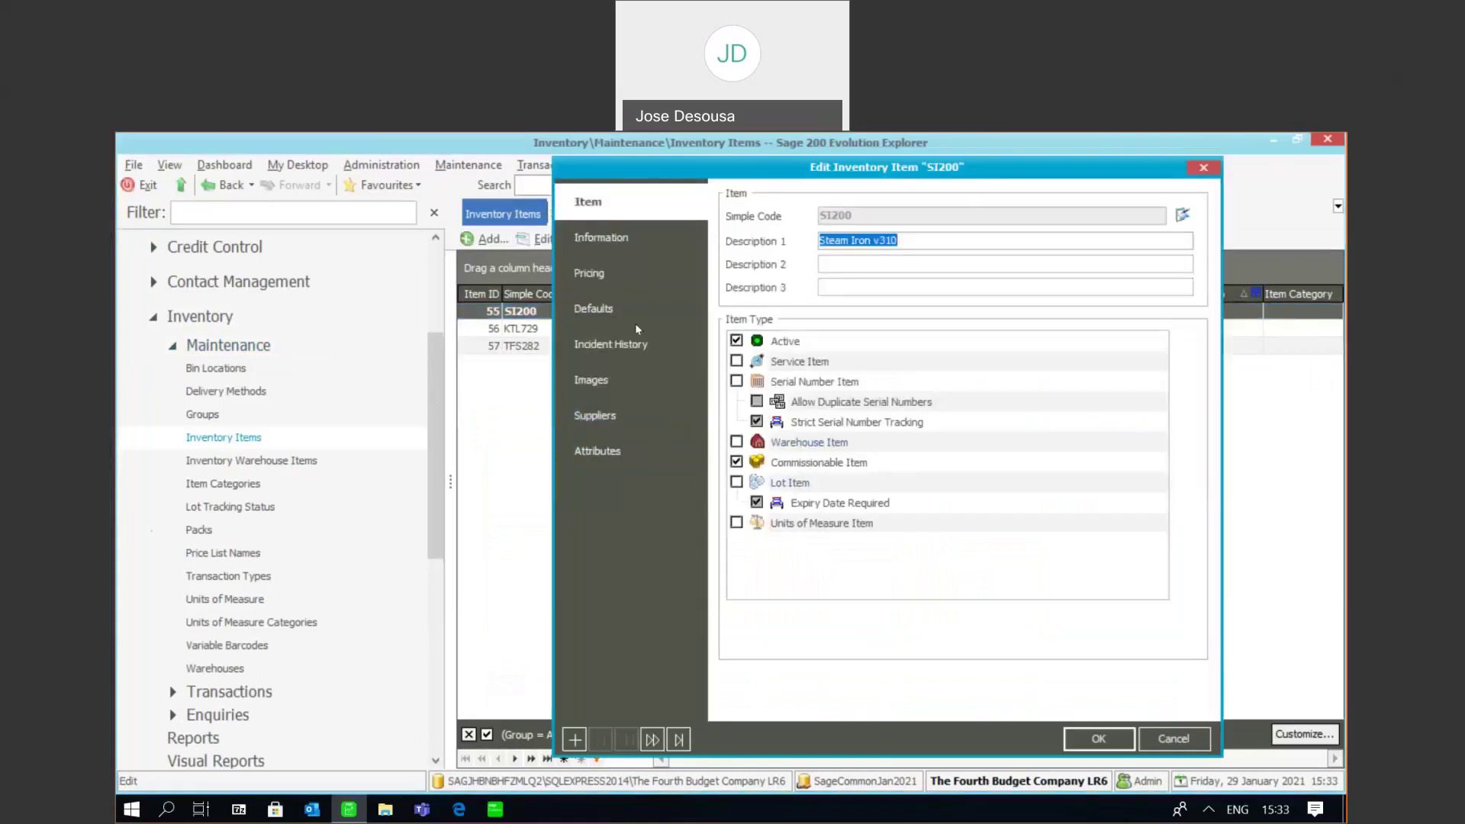
left_click(657, 284)
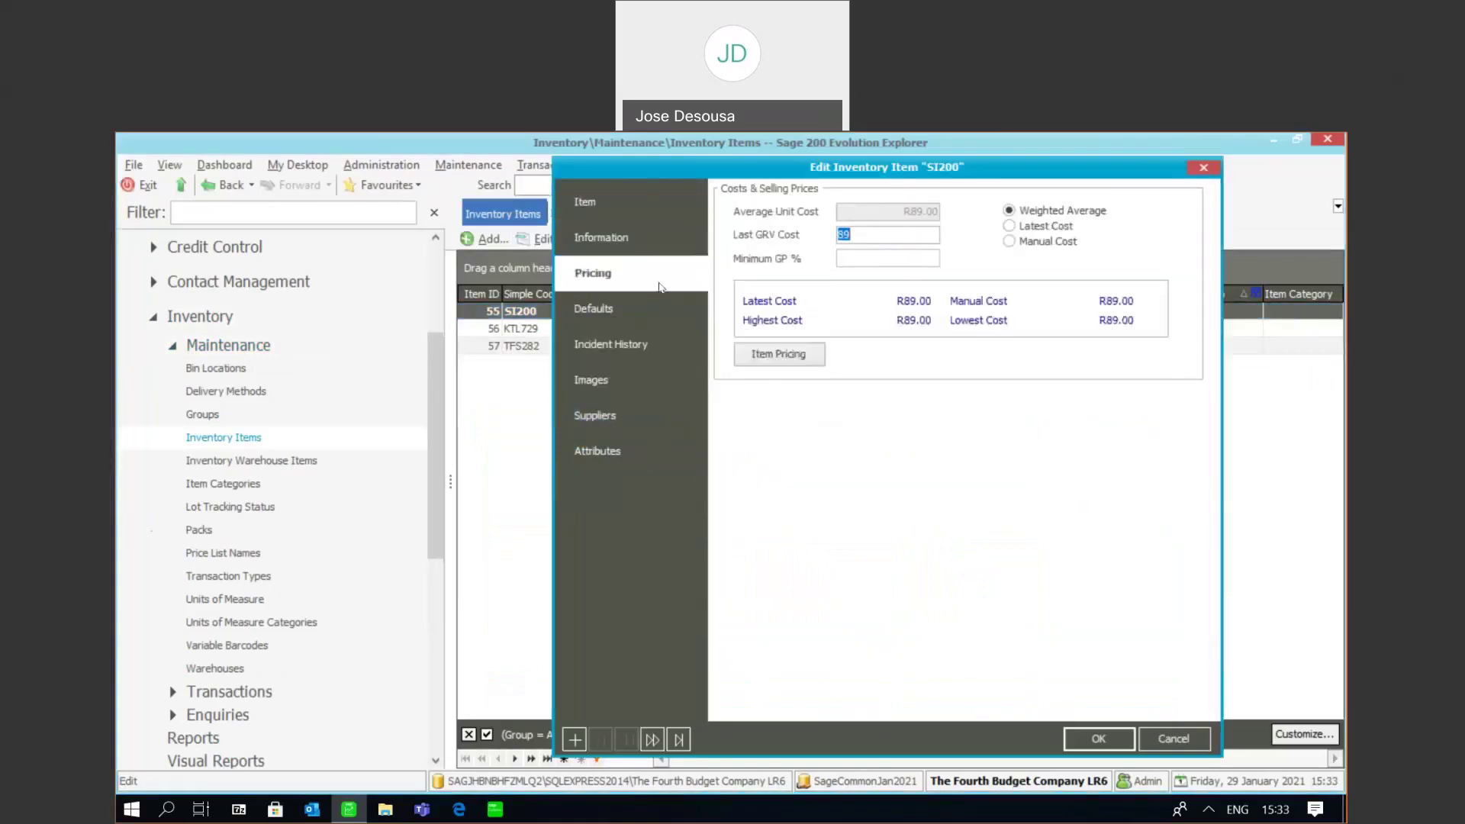
left_click(778, 355)
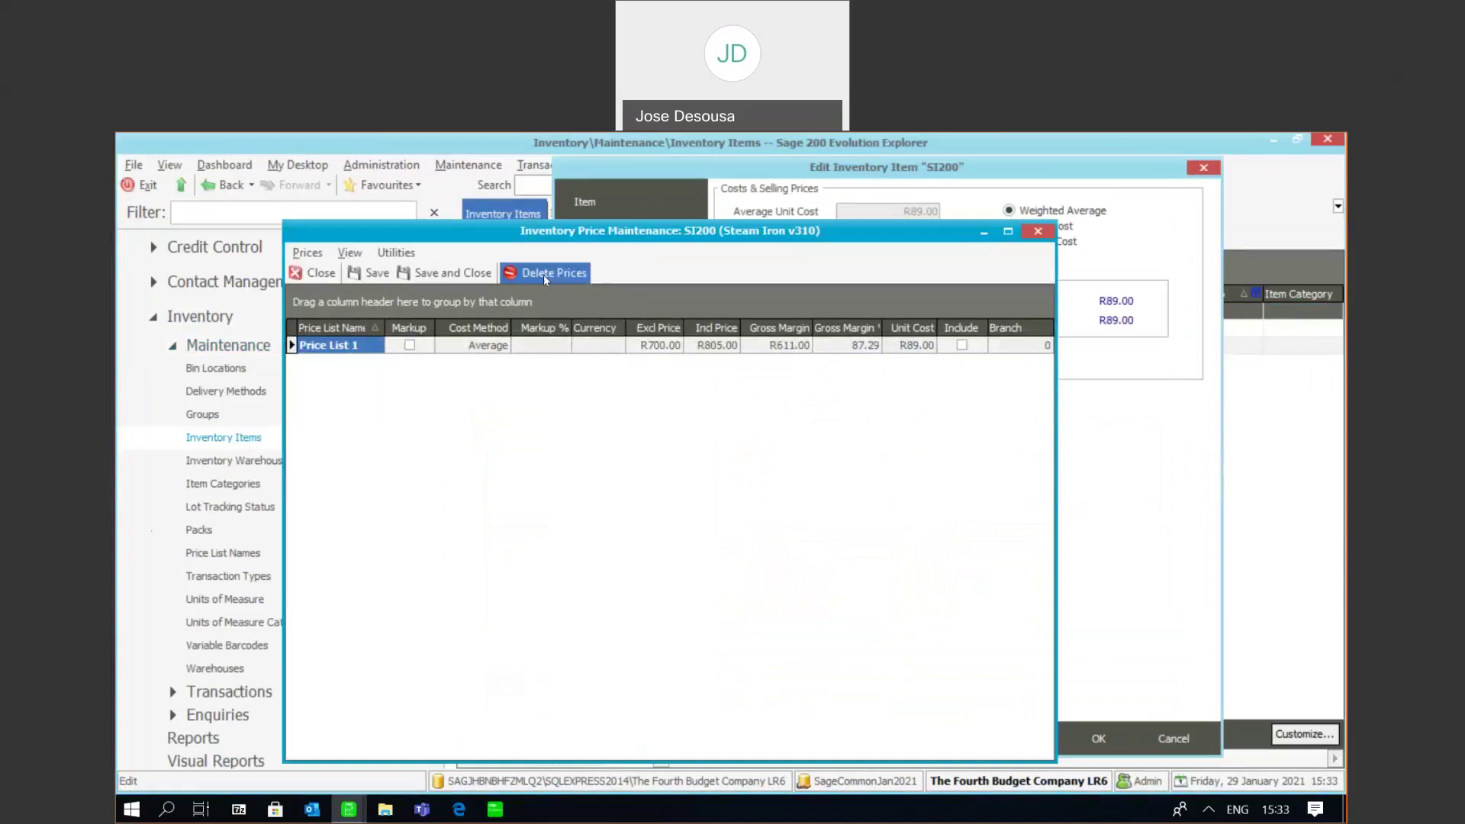
left_click(321, 273)
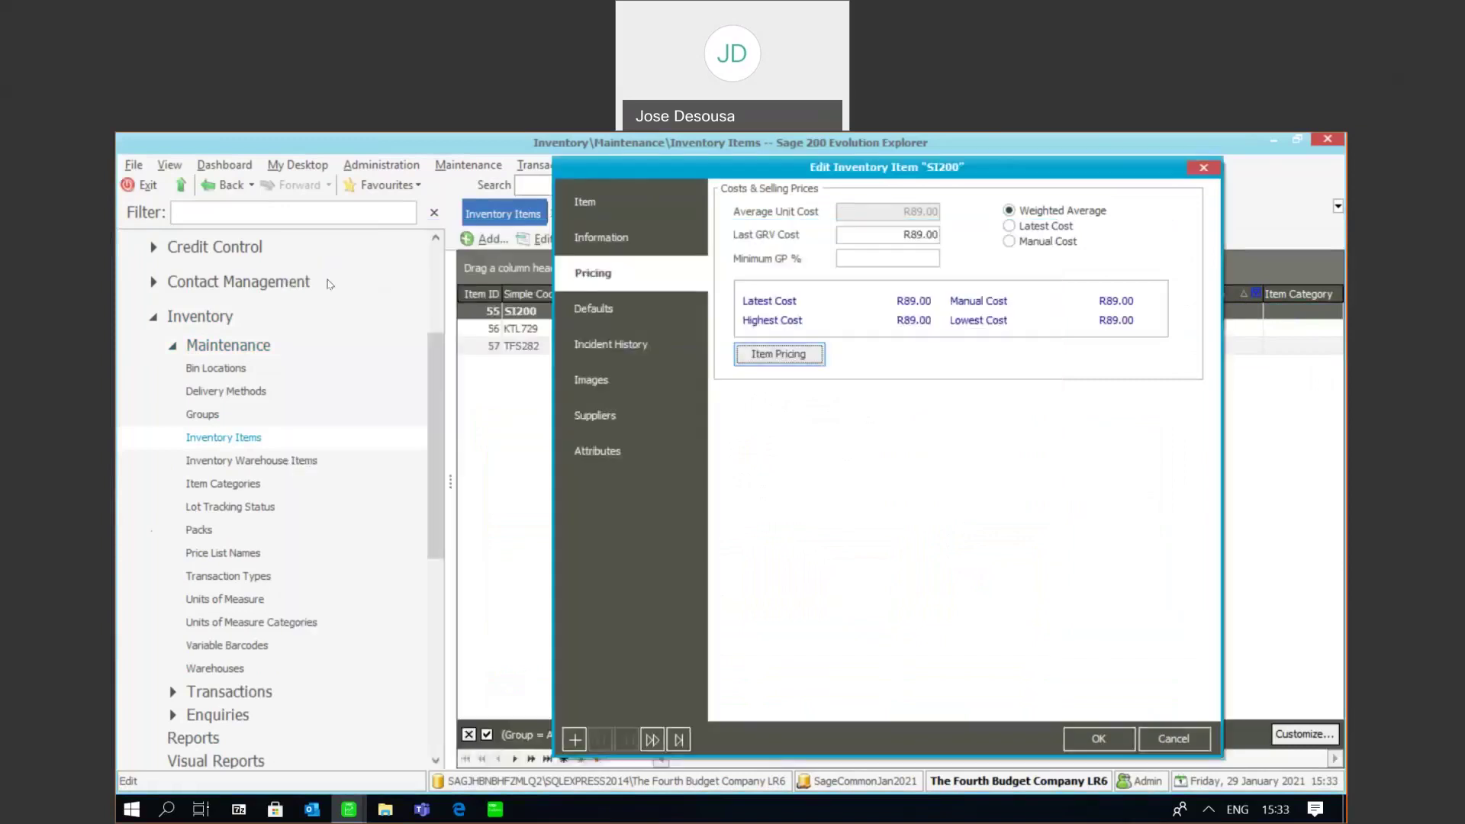
left_click(1163, 737)
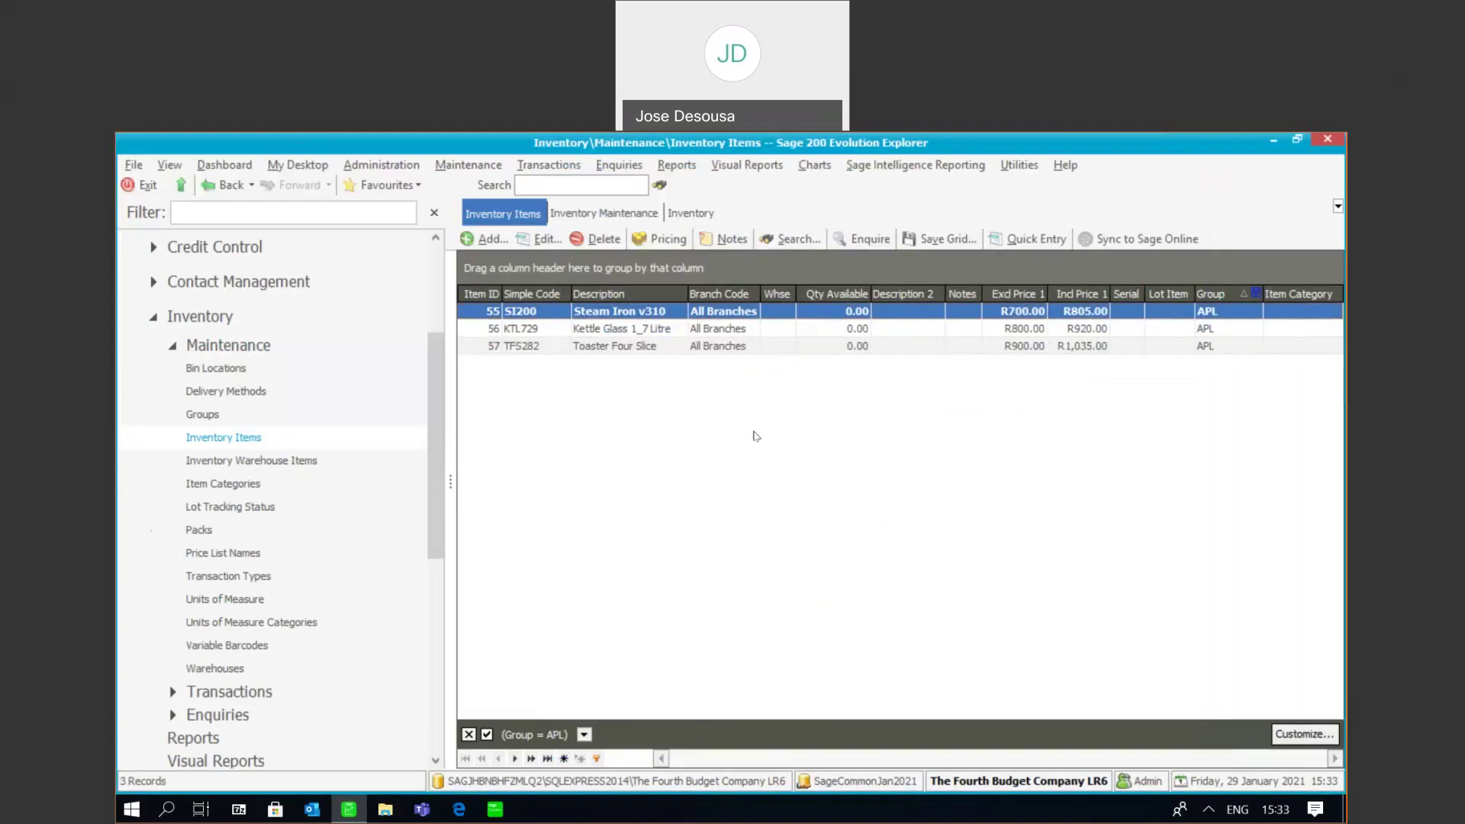
Step: Open the Price Update Batches list in the inventory transactions and start a new batch
left_click_drag(691, 293, 687, 429)
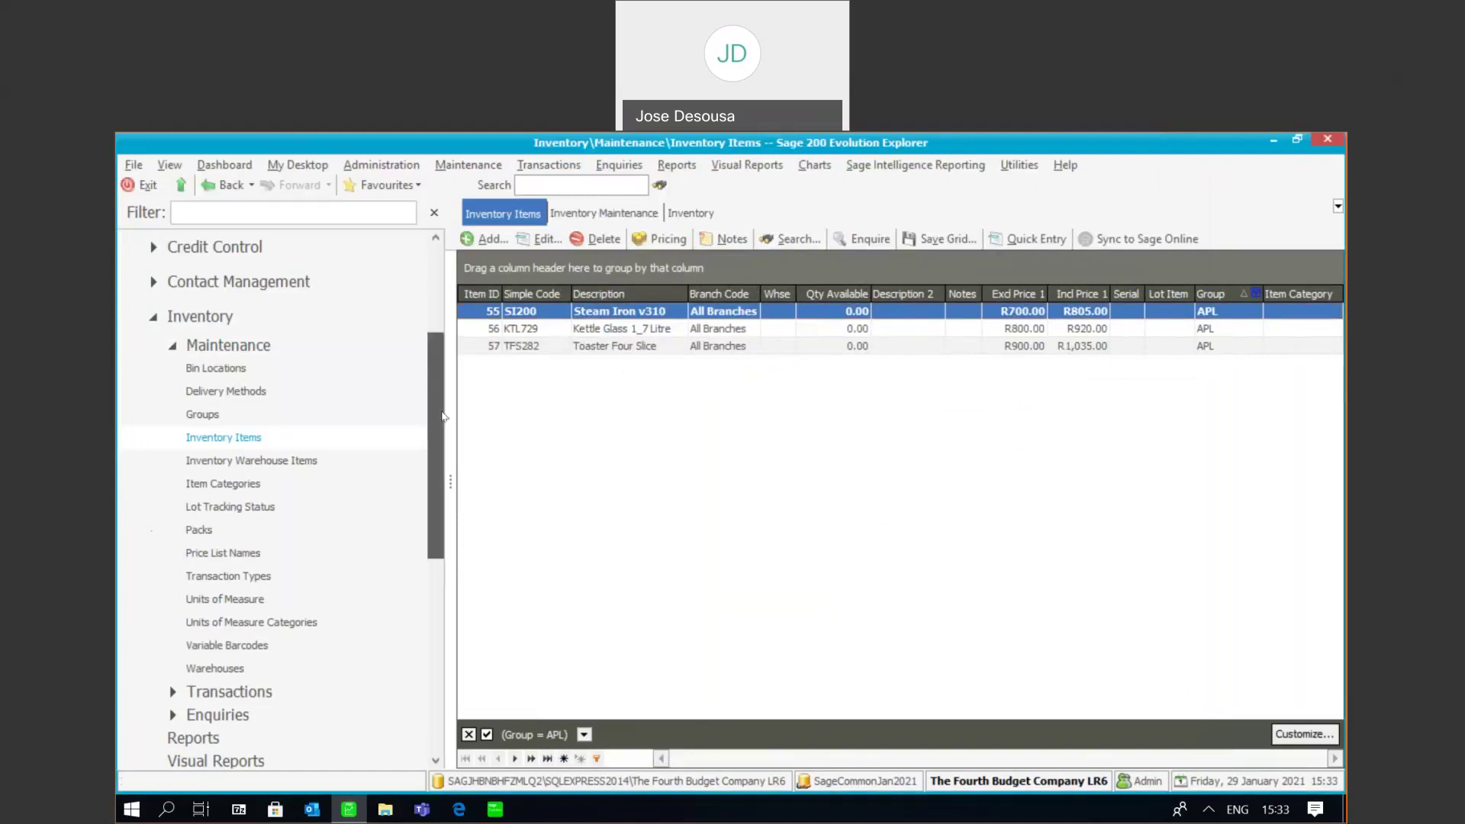
scroll(446, 450, "down", 2)
scroll(321, 534, "down", 1)
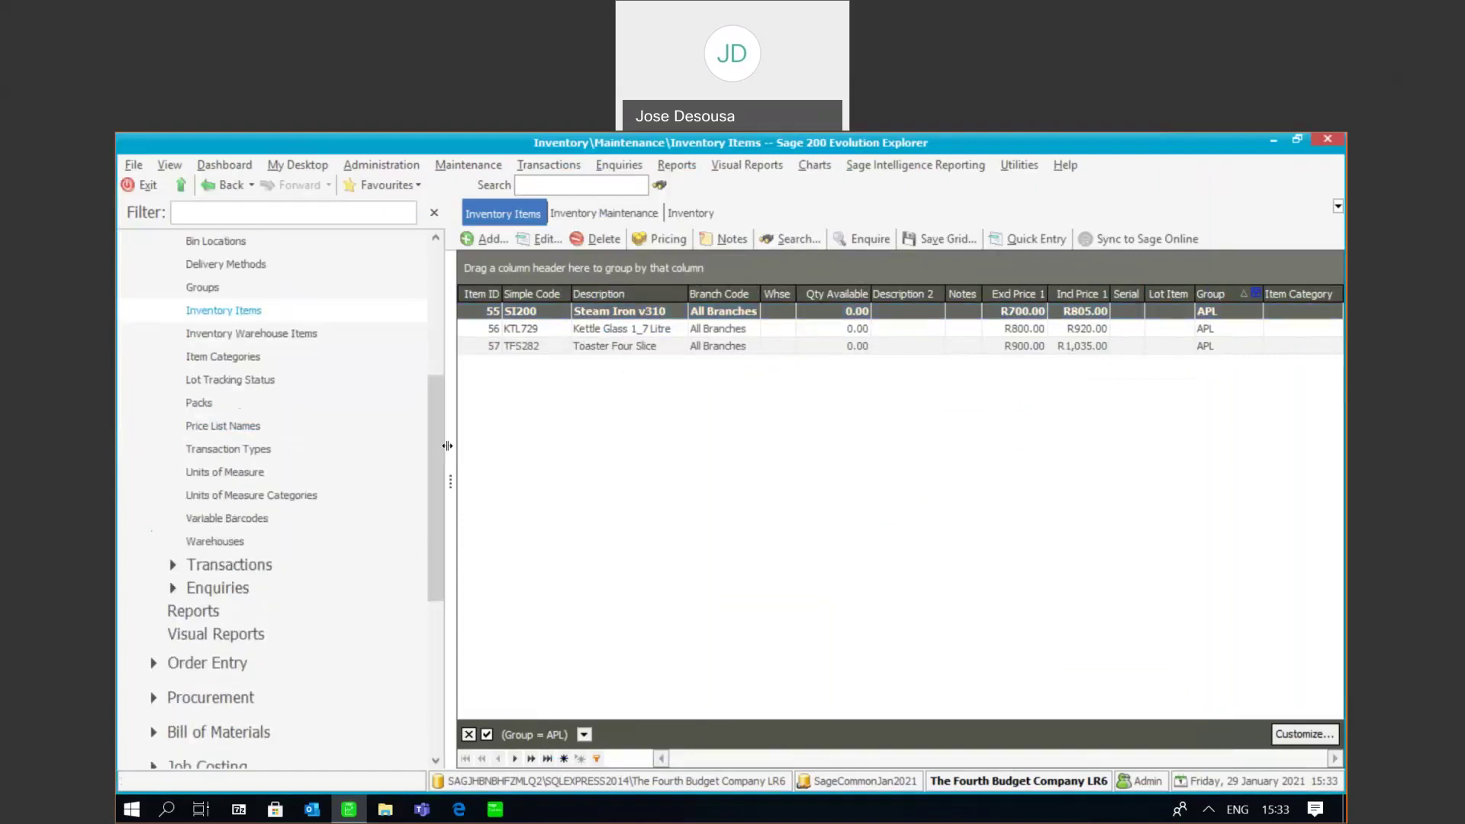
left_click(292, 564)
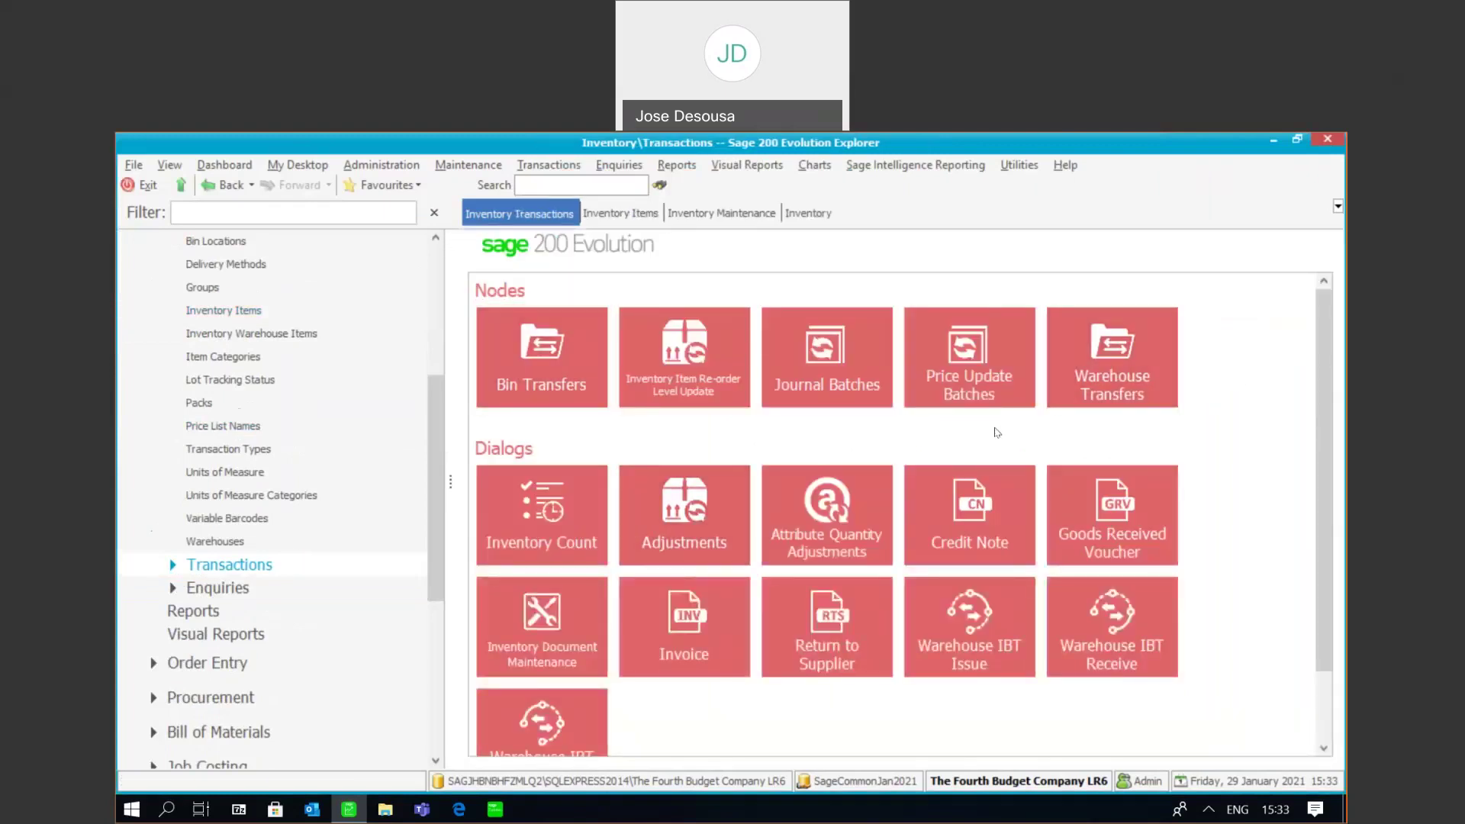
left_click(976, 364)
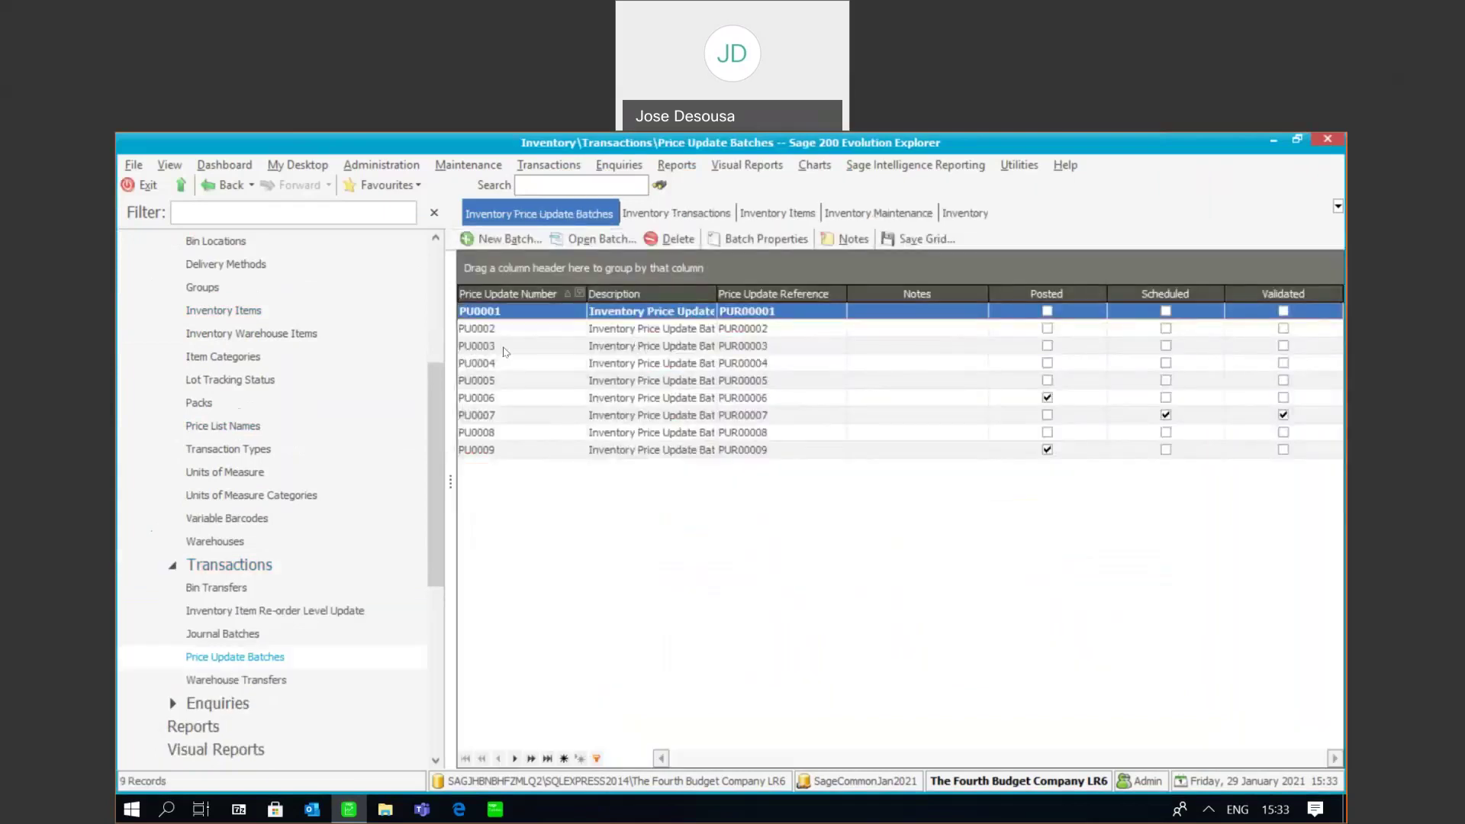
left_click(510, 241)
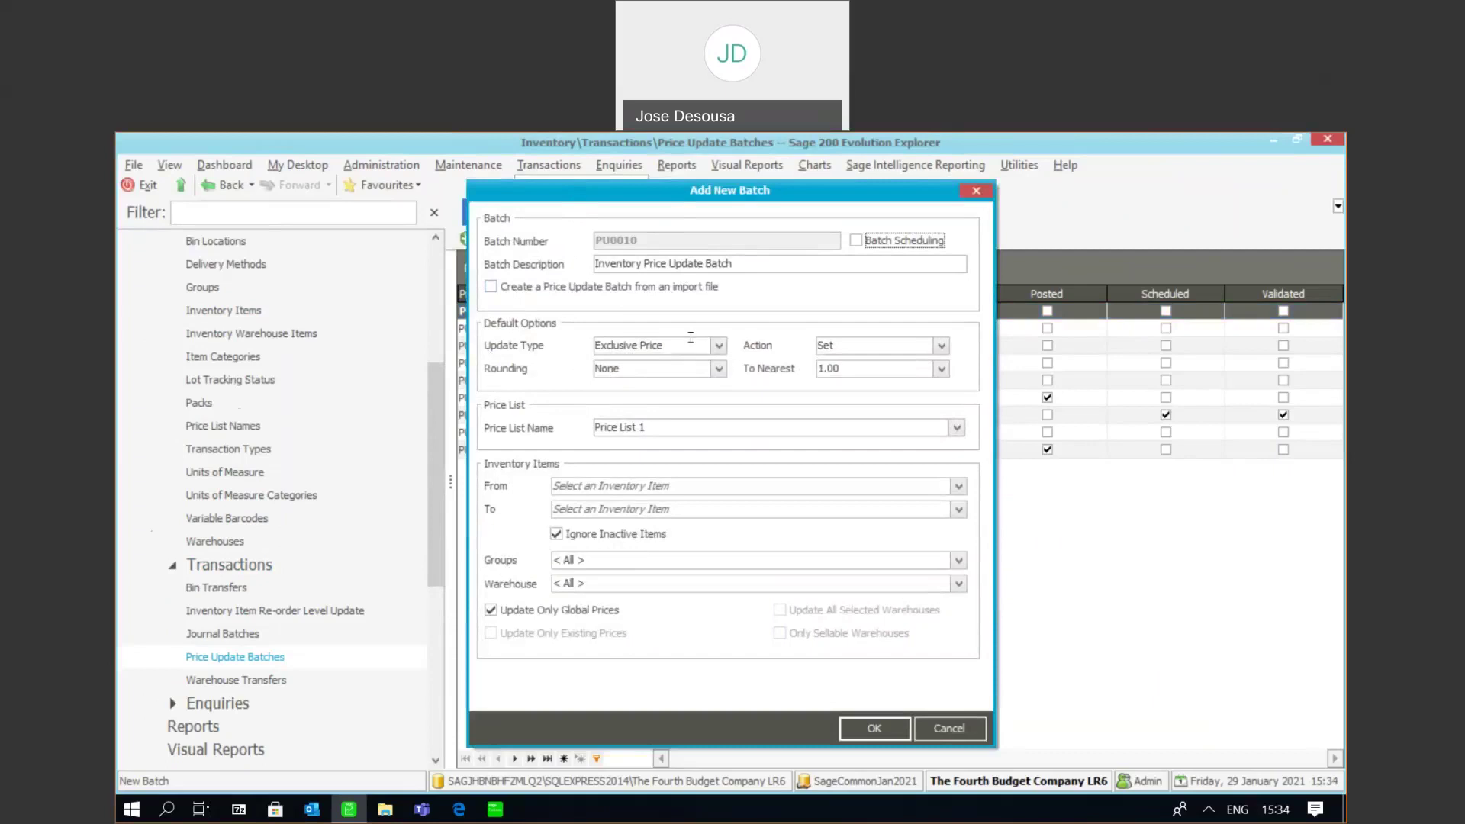
Step: Review the available update type, action, rounding and nearest-value options for the new batch
left_click(719, 346)
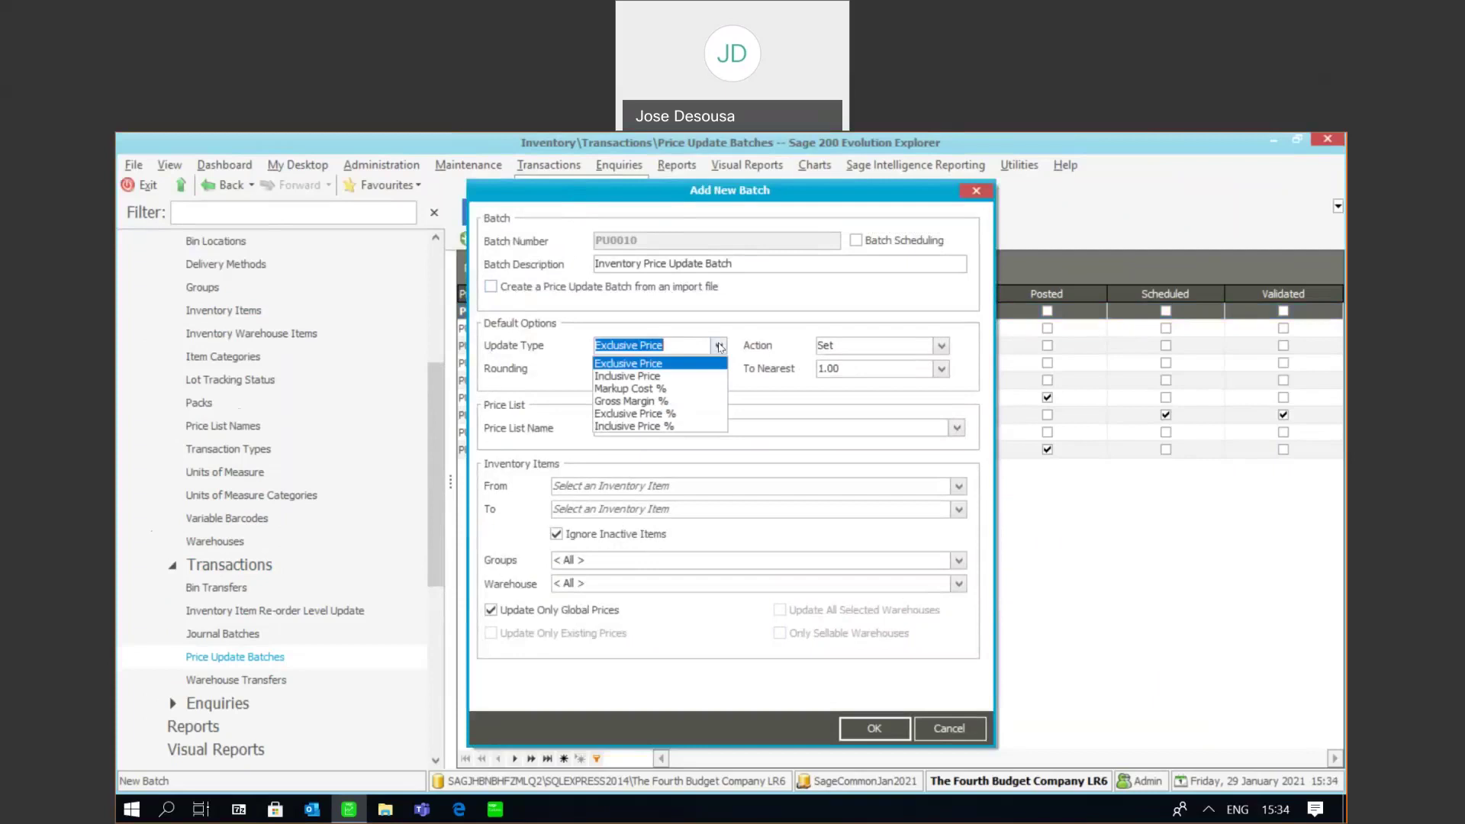
left_click(941, 348)
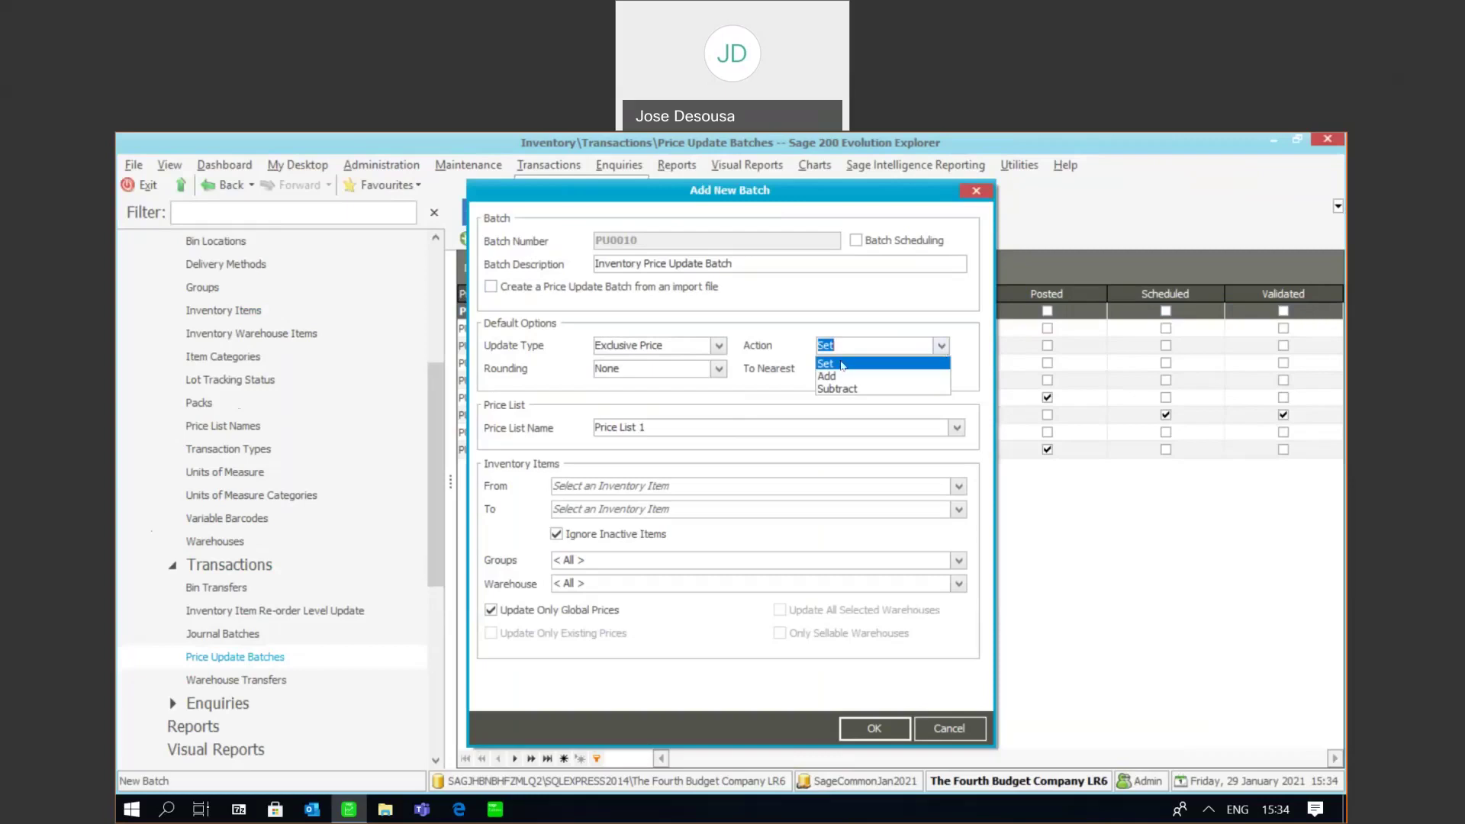
left_click(715, 370)
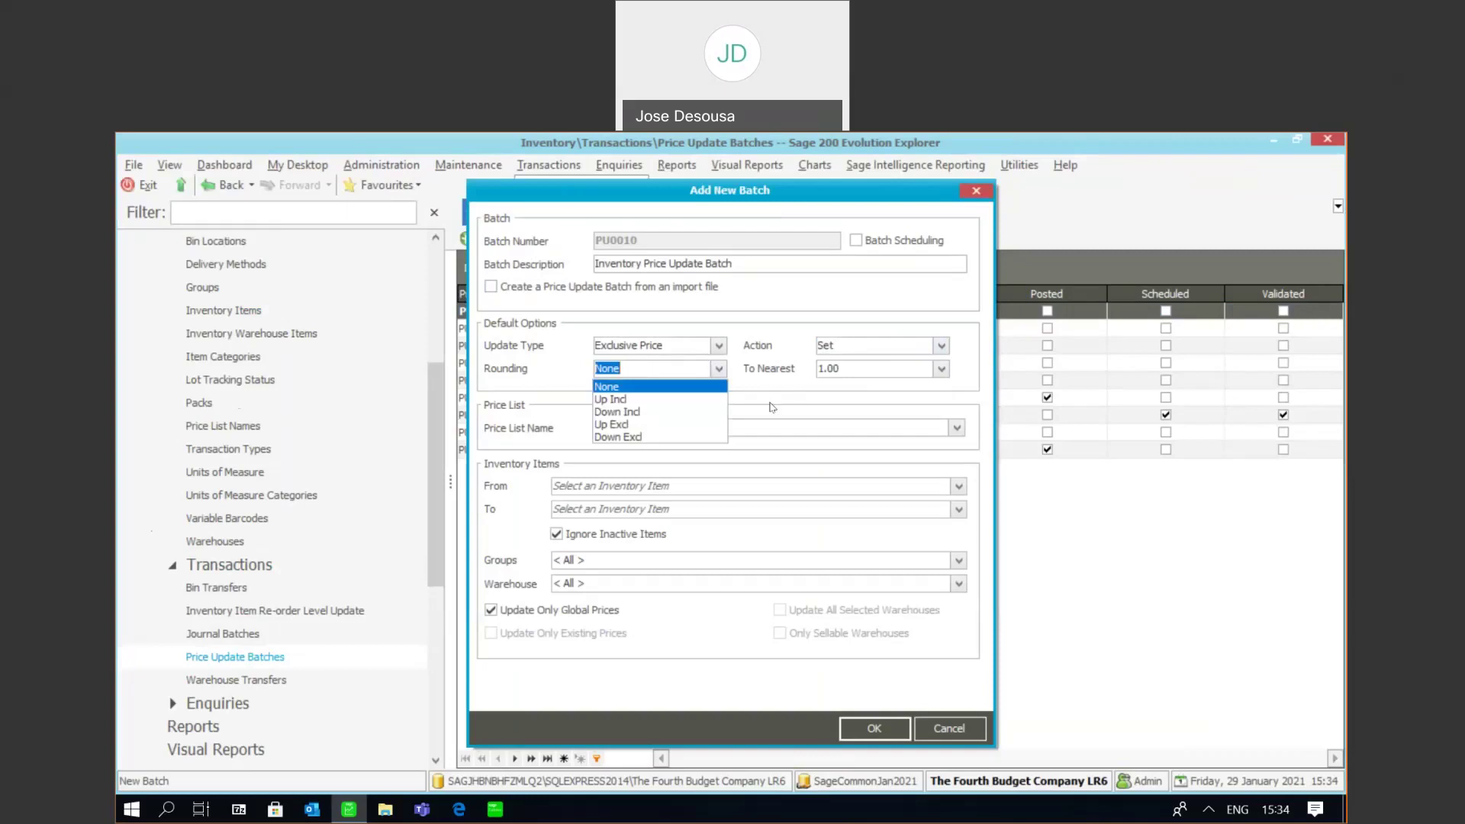
left_click(946, 372)
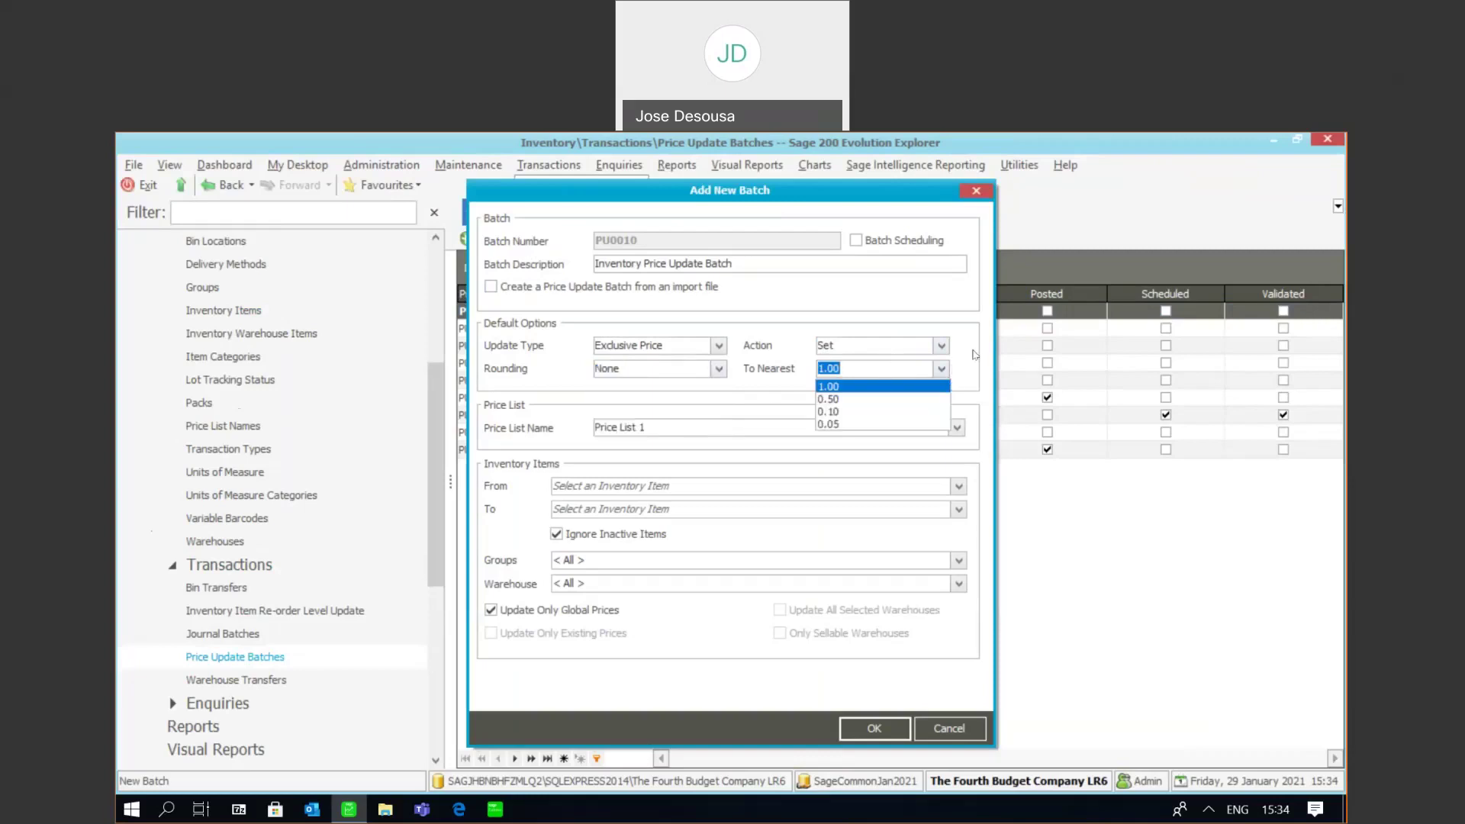
left_click(975, 355)
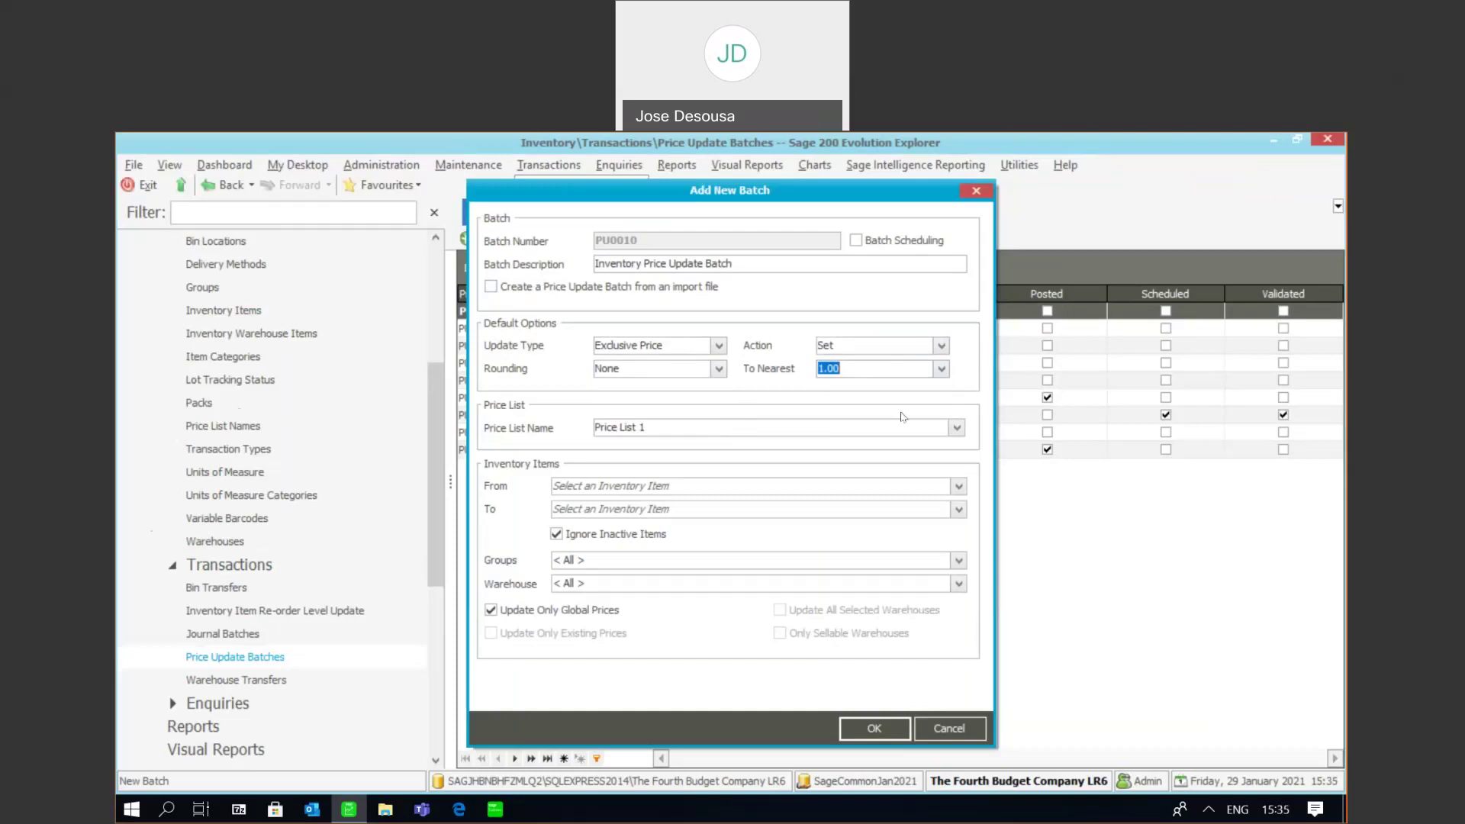
Step: Restrict the new price update batch to the APL group only and create the batch
left_click(955, 559)
left_click(945, 582)
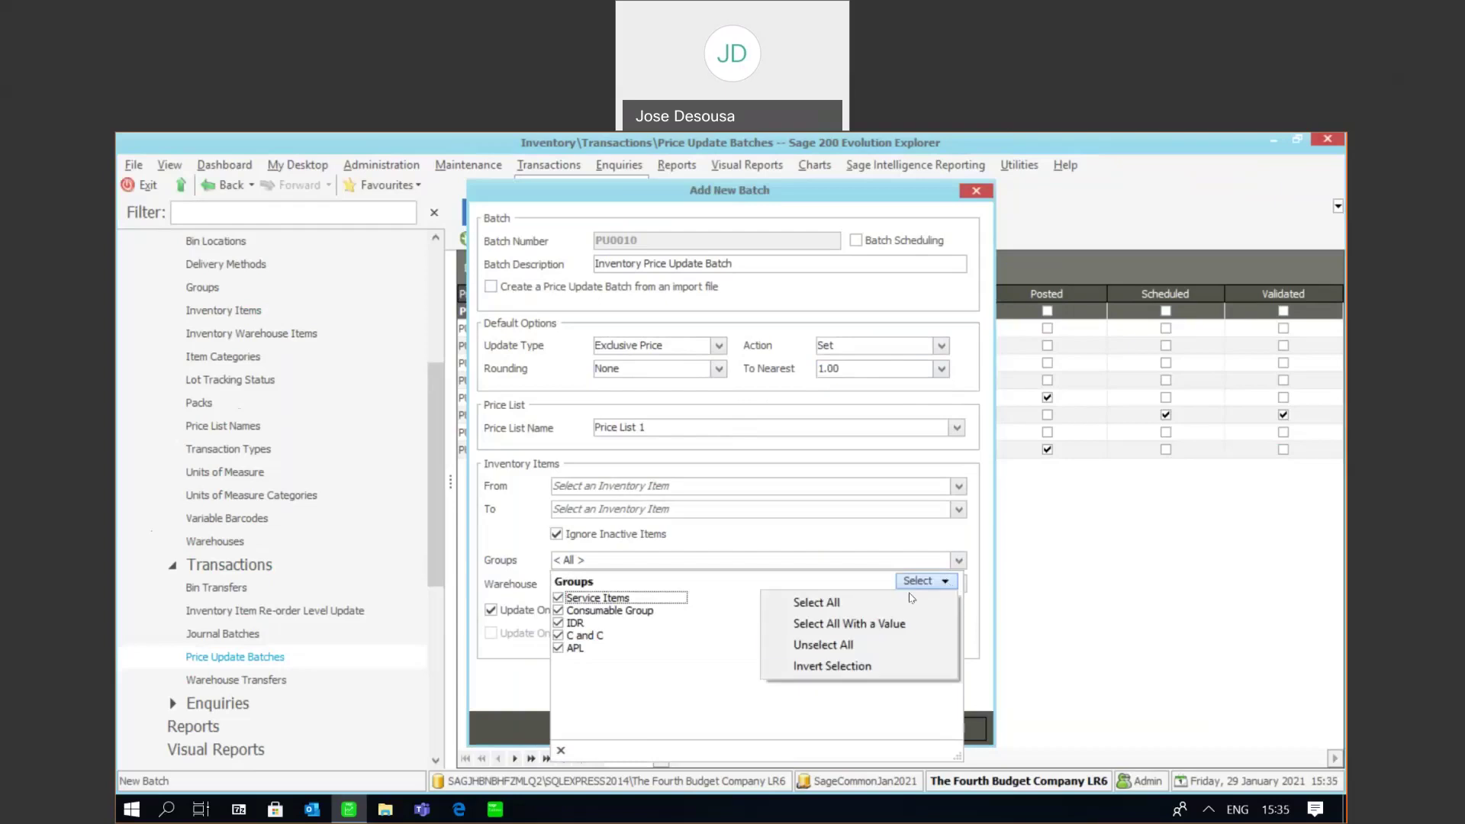
left_click(855, 643)
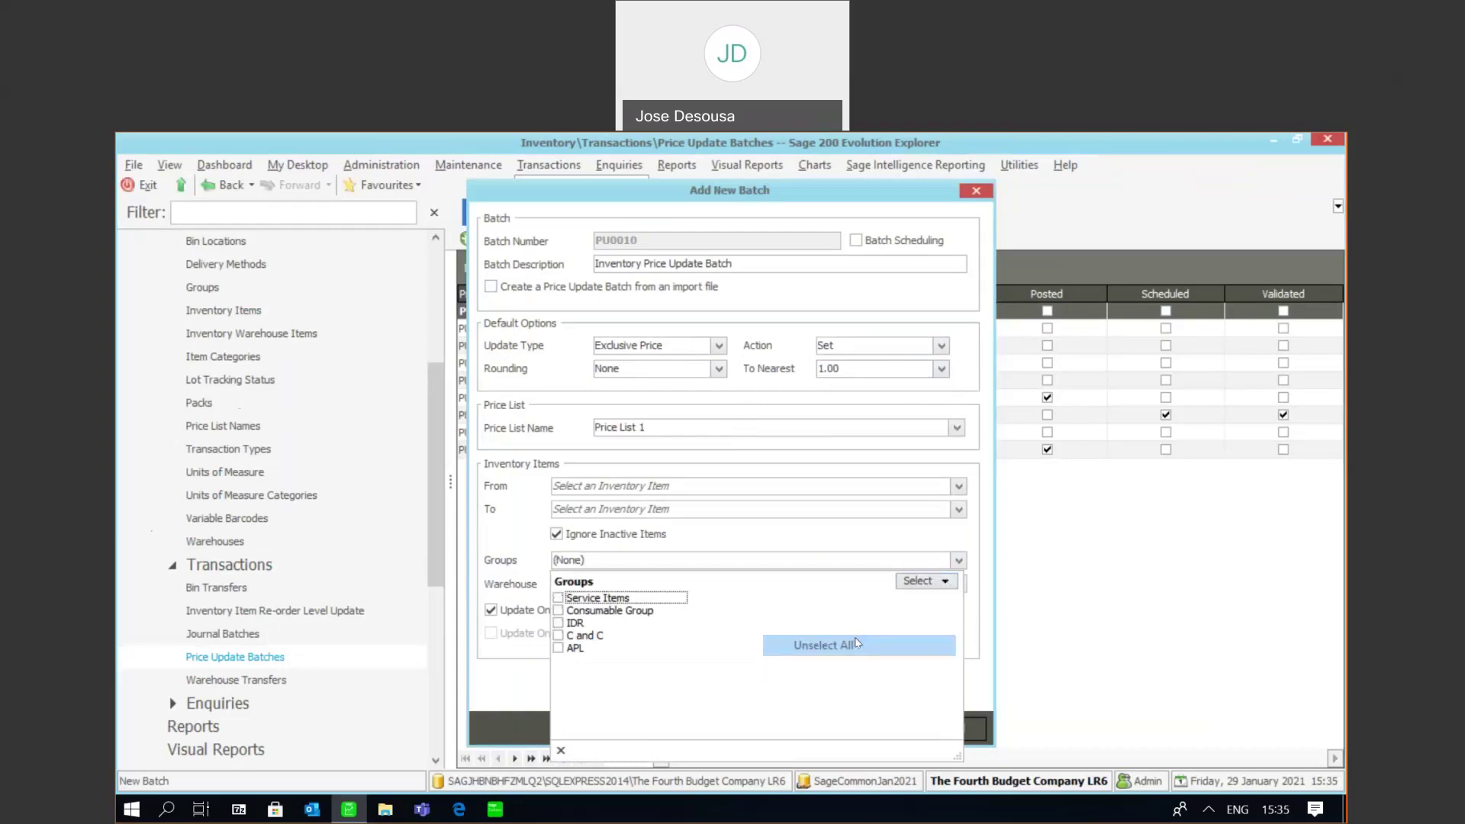
left_click(558, 648)
left_click(531, 673)
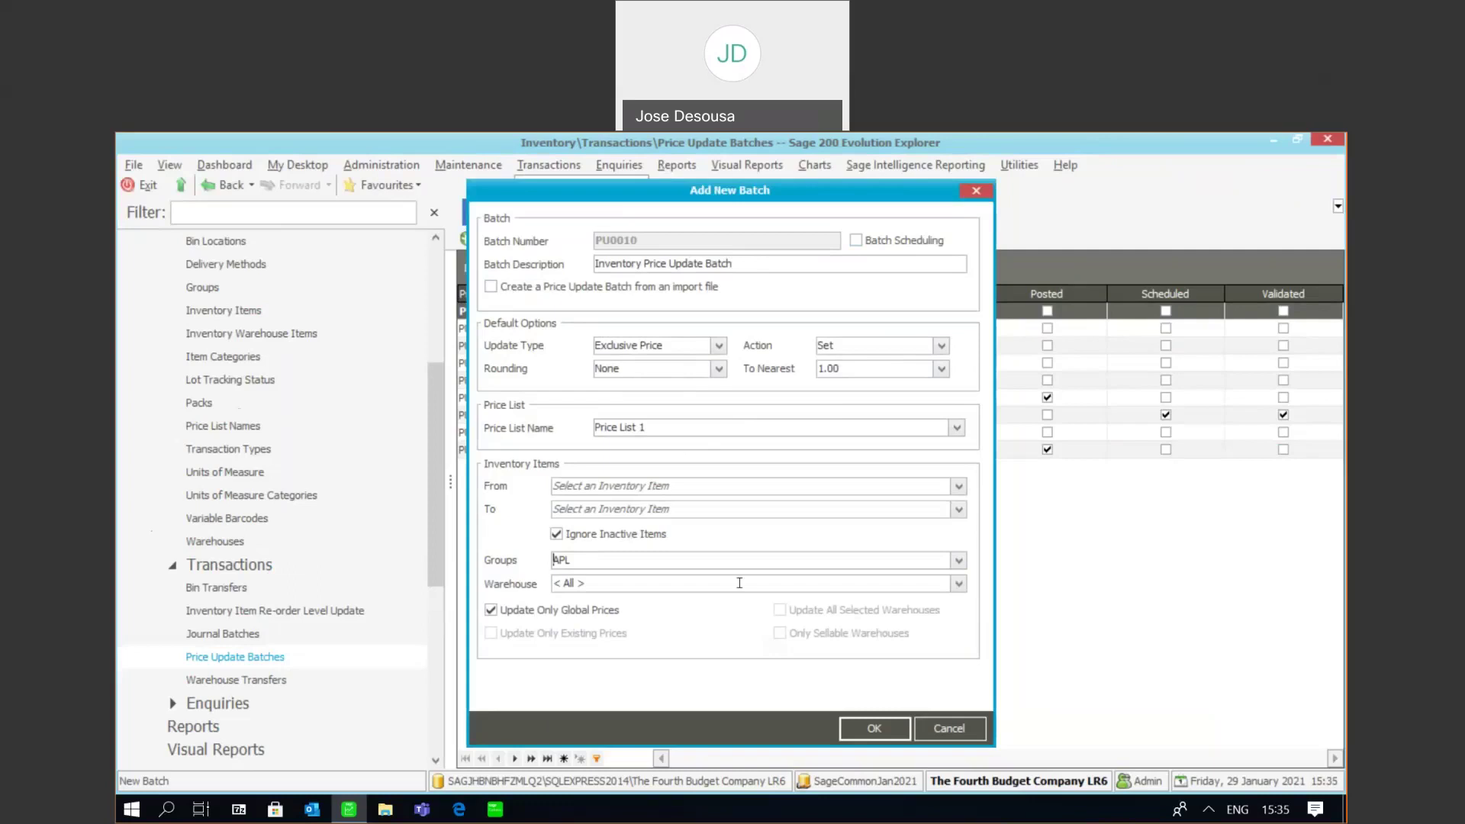
left_click(876, 724)
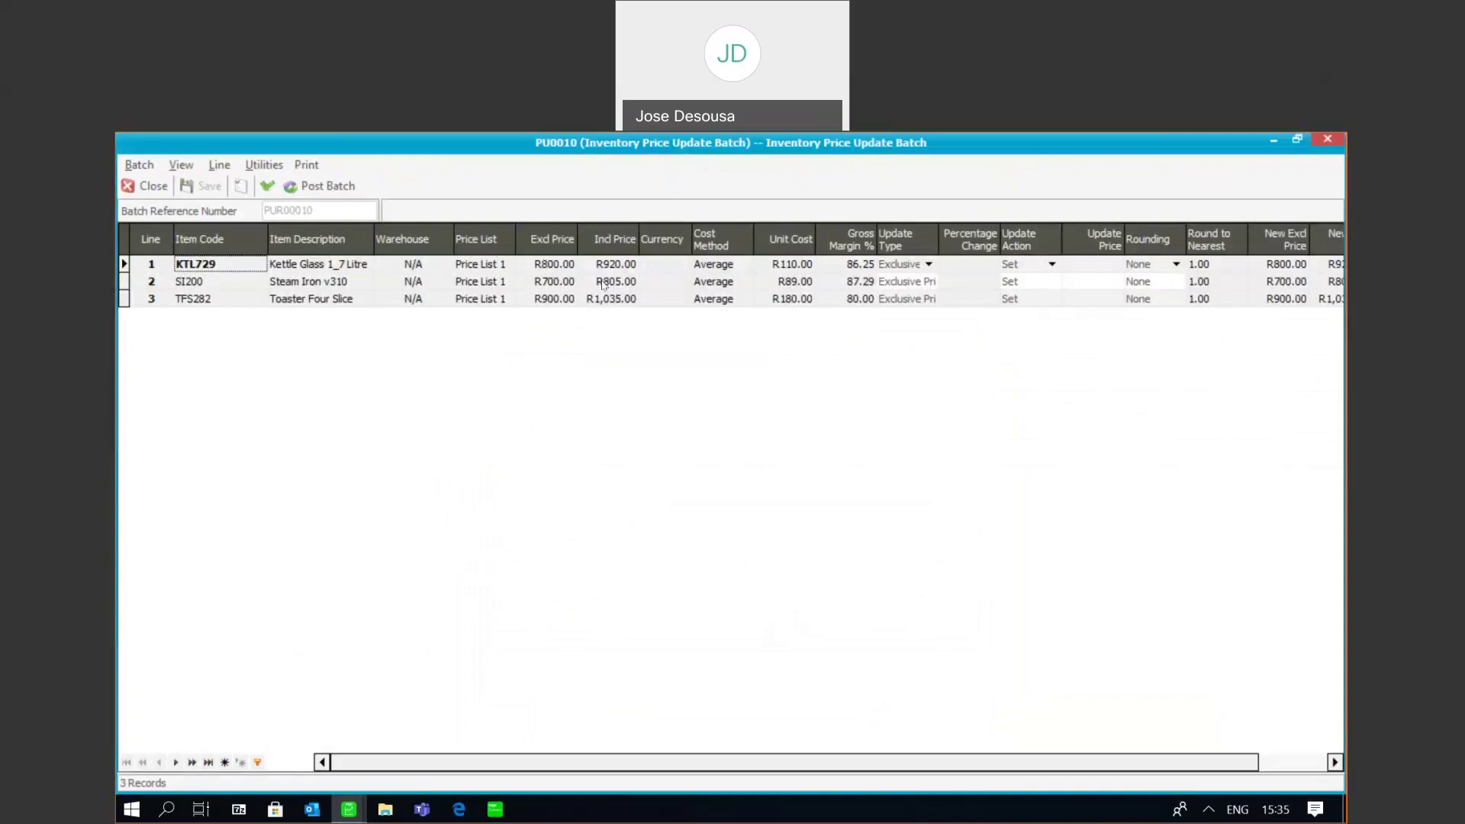
Step: Set the update prices to 870 for KTL729, 770 for SI200 and 970 for TFS282
left_click(1091, 264)
type("870")
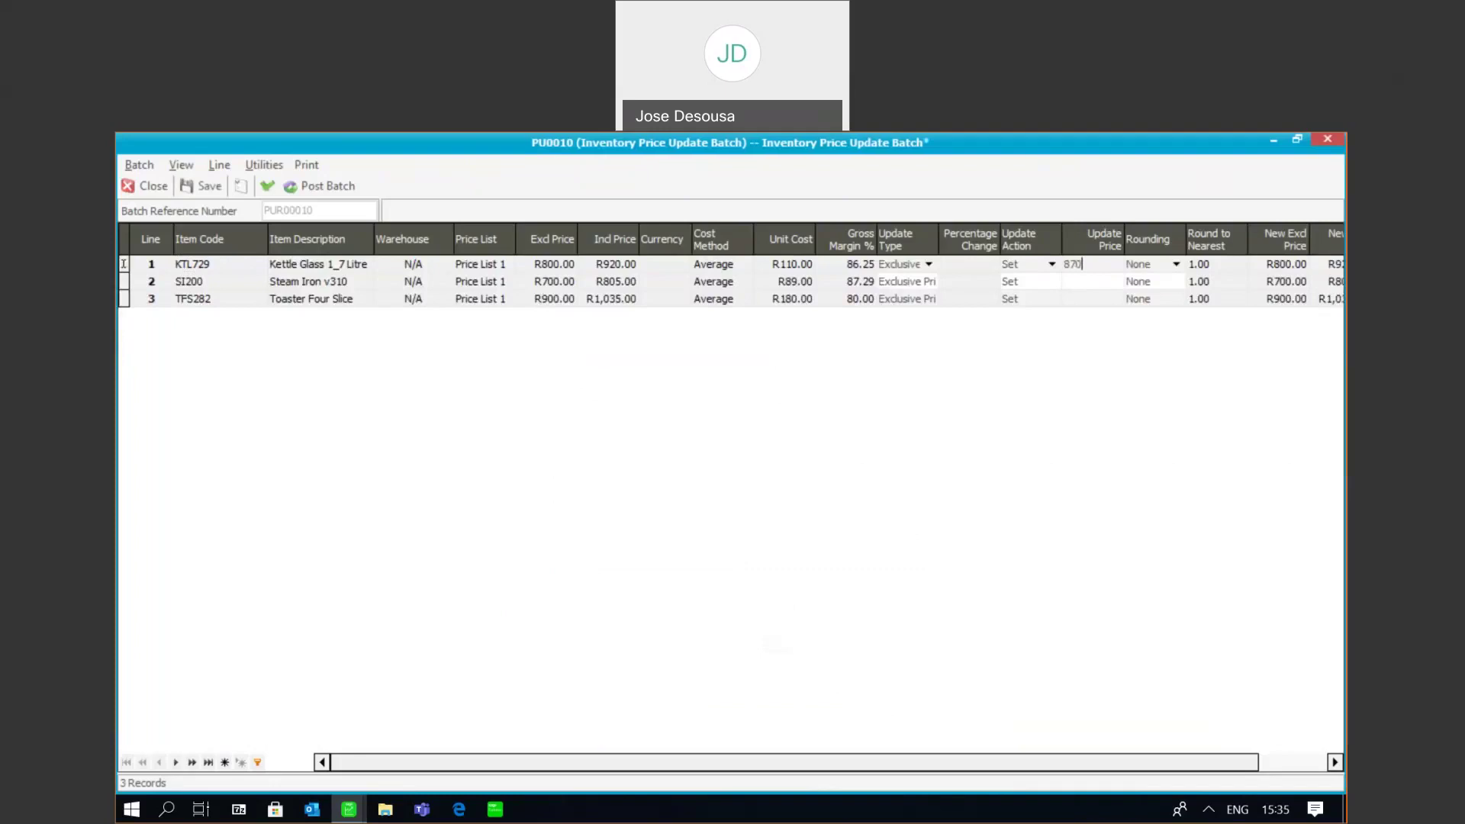
left_click(1091, 280)
type("770")
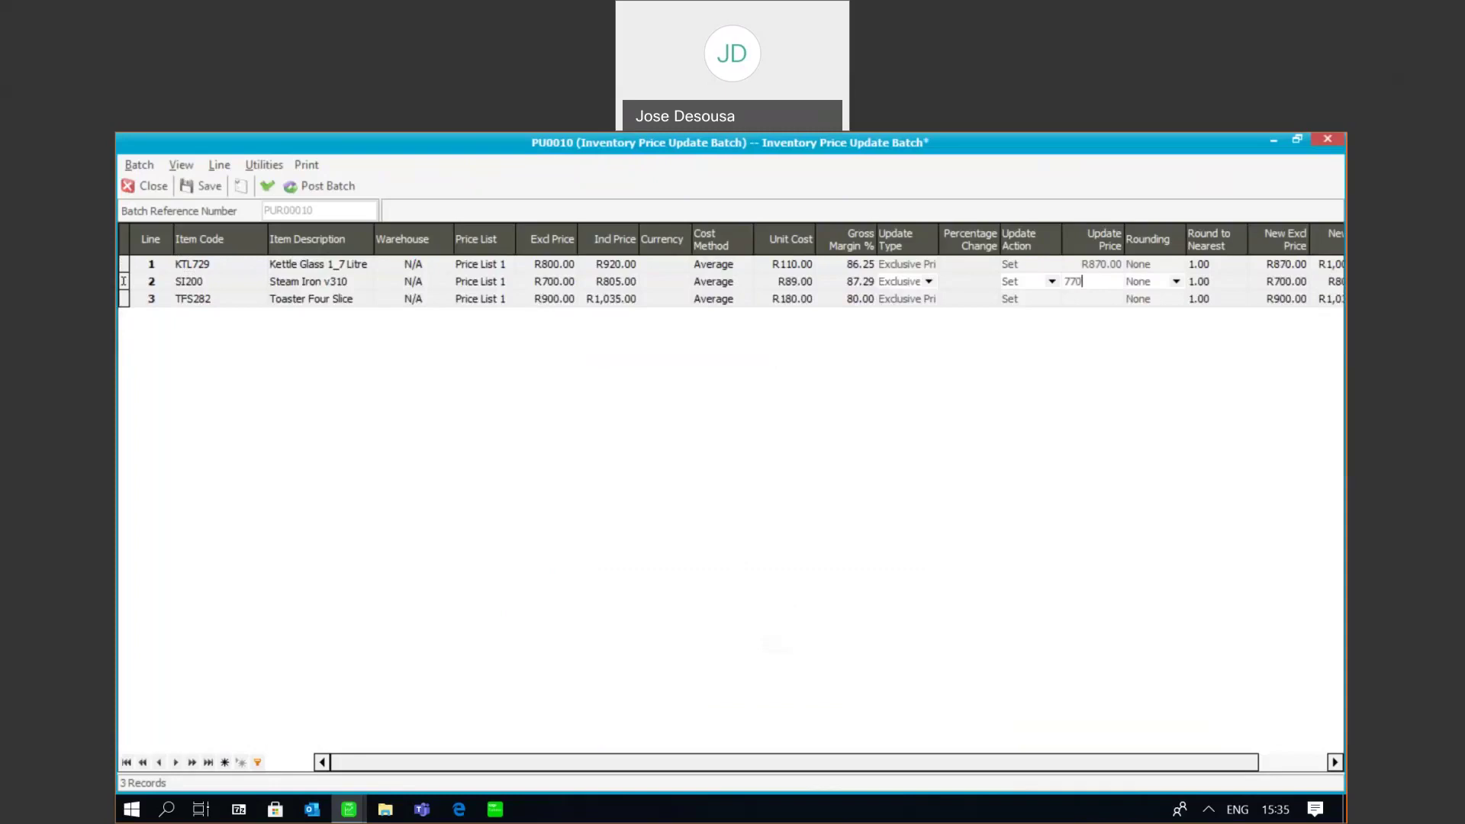
left_click(1116, 298)
type("970")
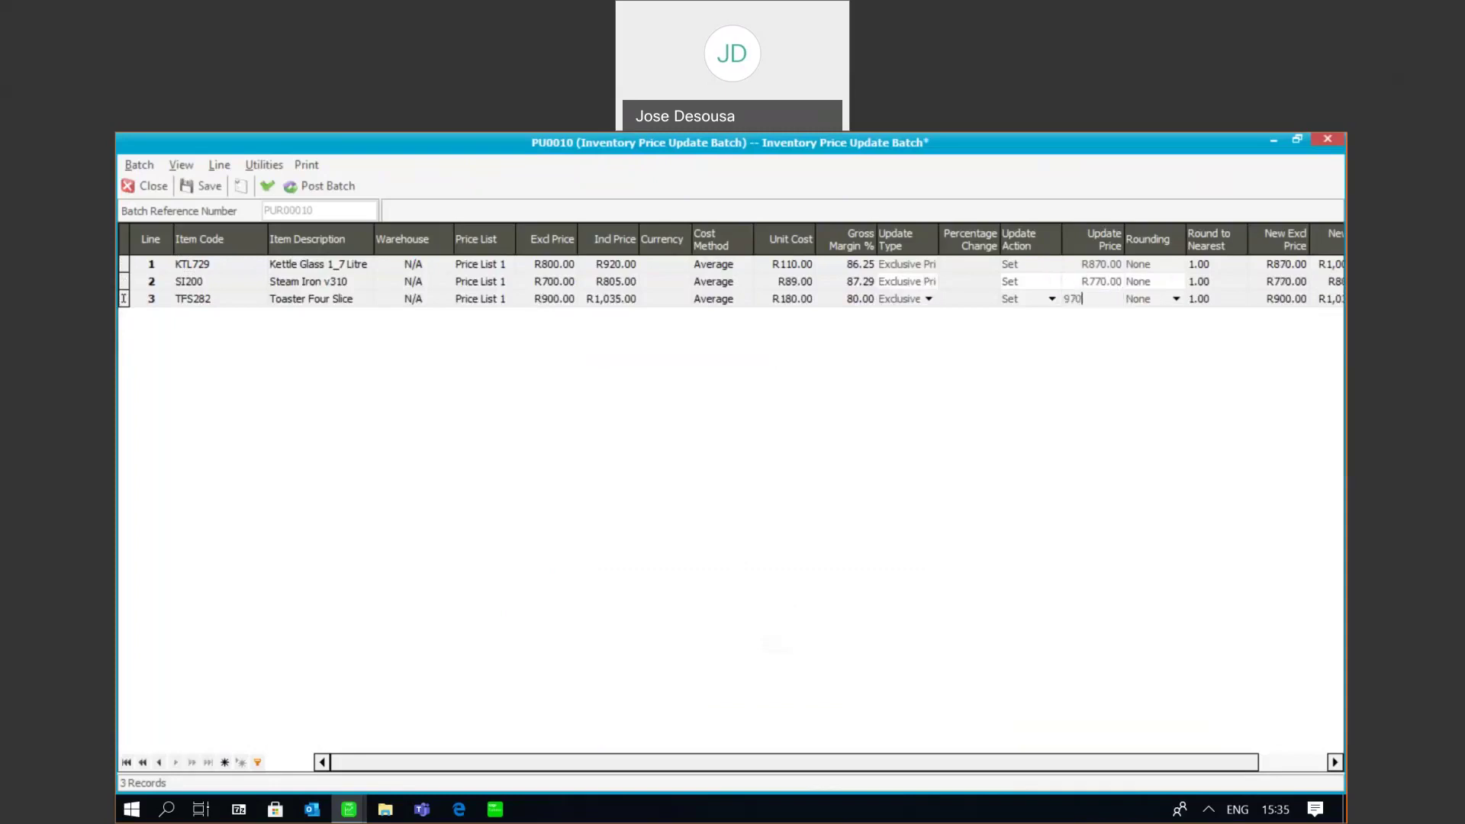
key("Return")
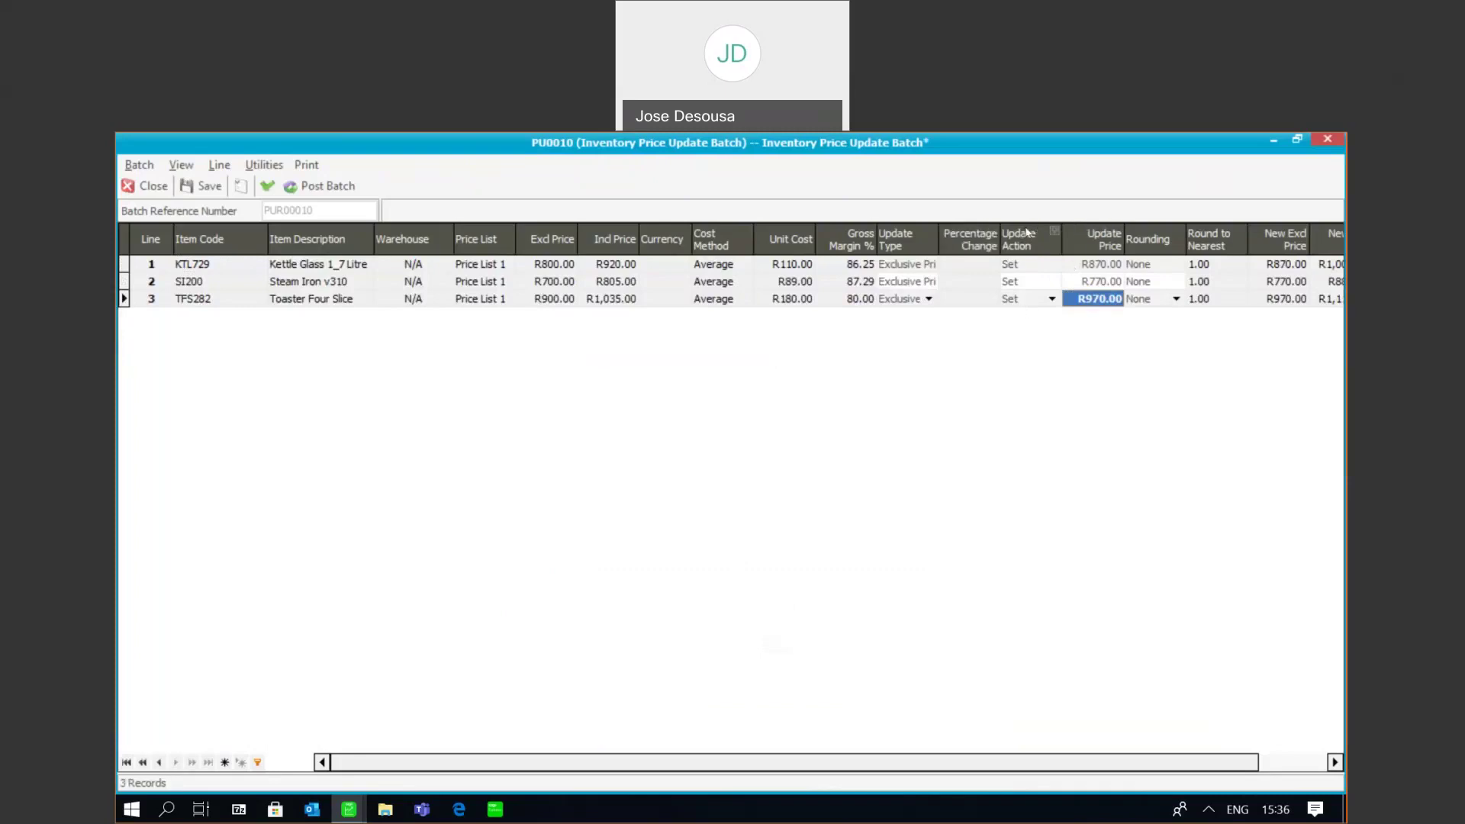
Step: Check the available update actions for the KTL729 line, keeping Set
left_click(1053, 265)
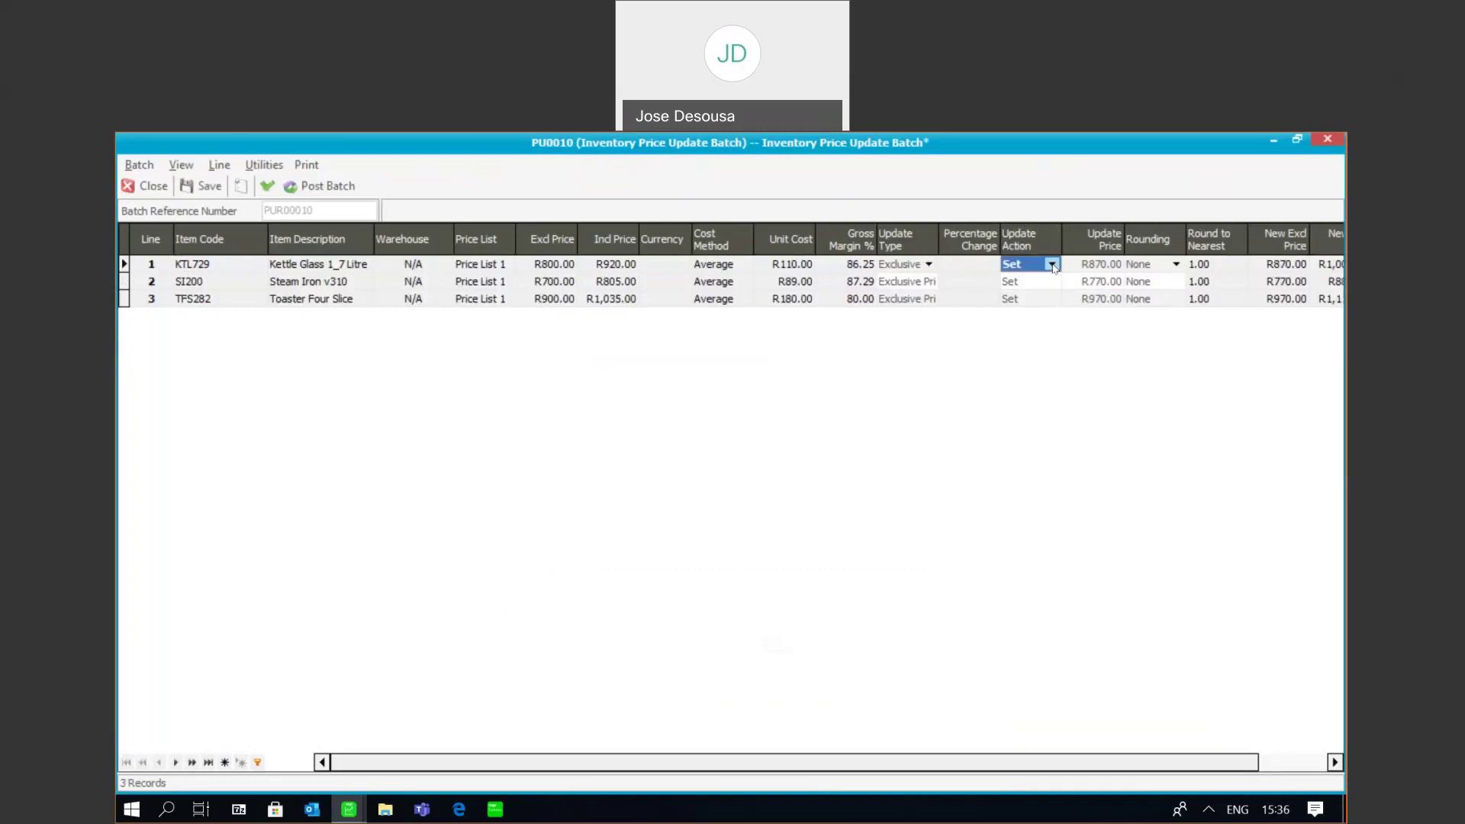
left_click(1052, 265)
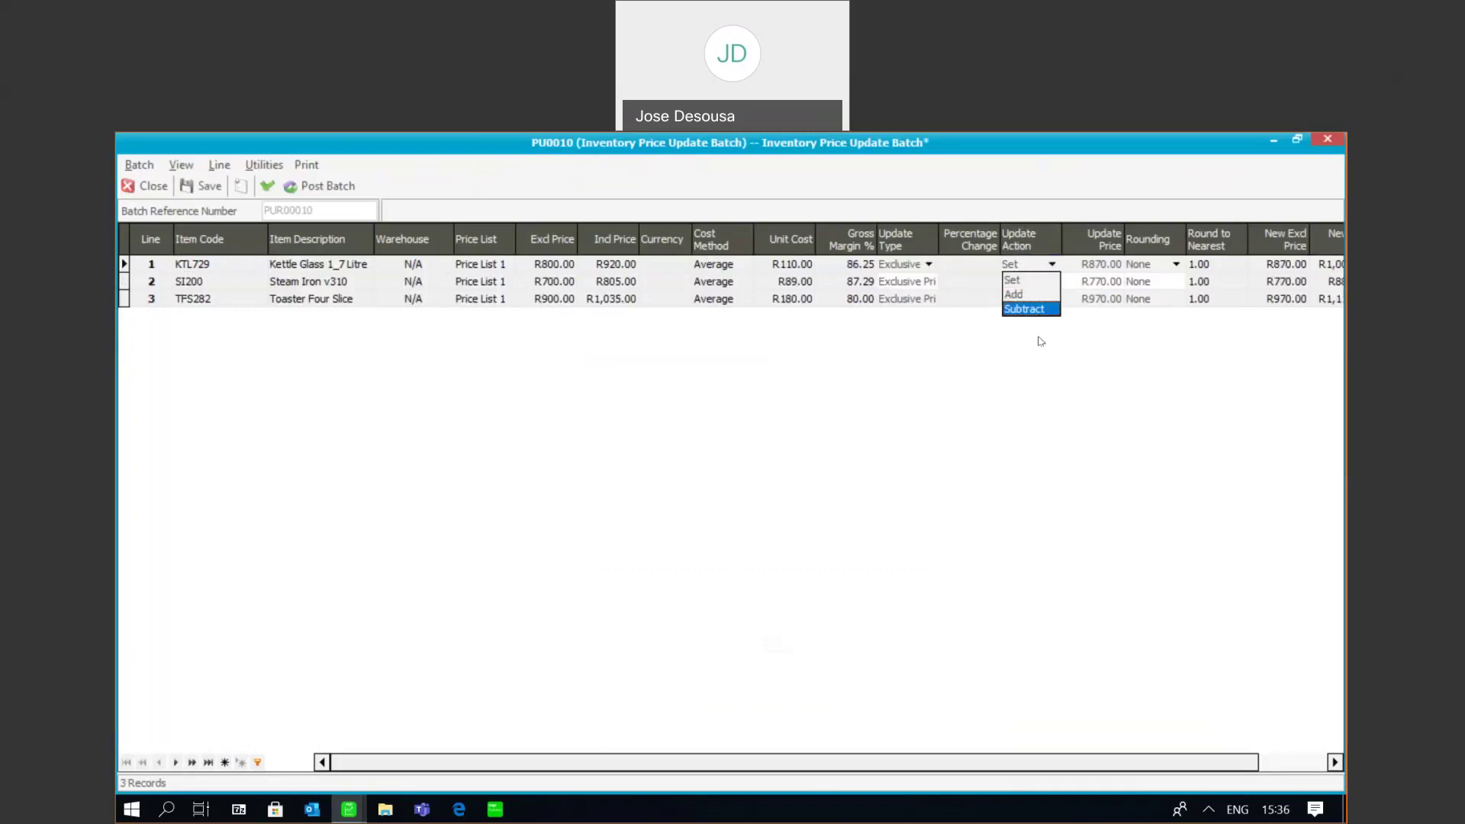
left_click(1035, 265)
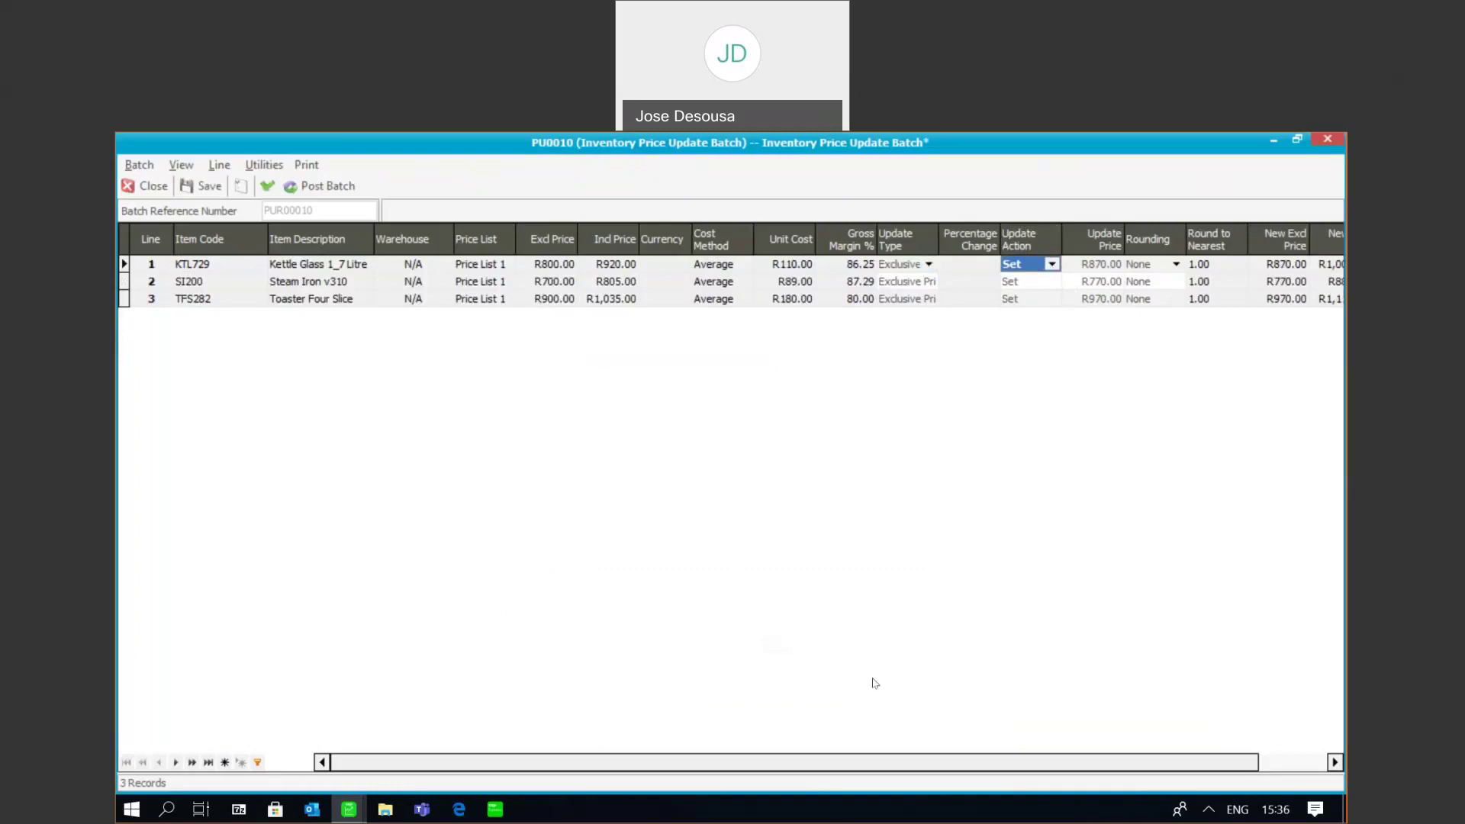
Step: Check the new inclusive prices and gross margins of the batch lines and validate the batch
scroll(876, 760, "right", 2)
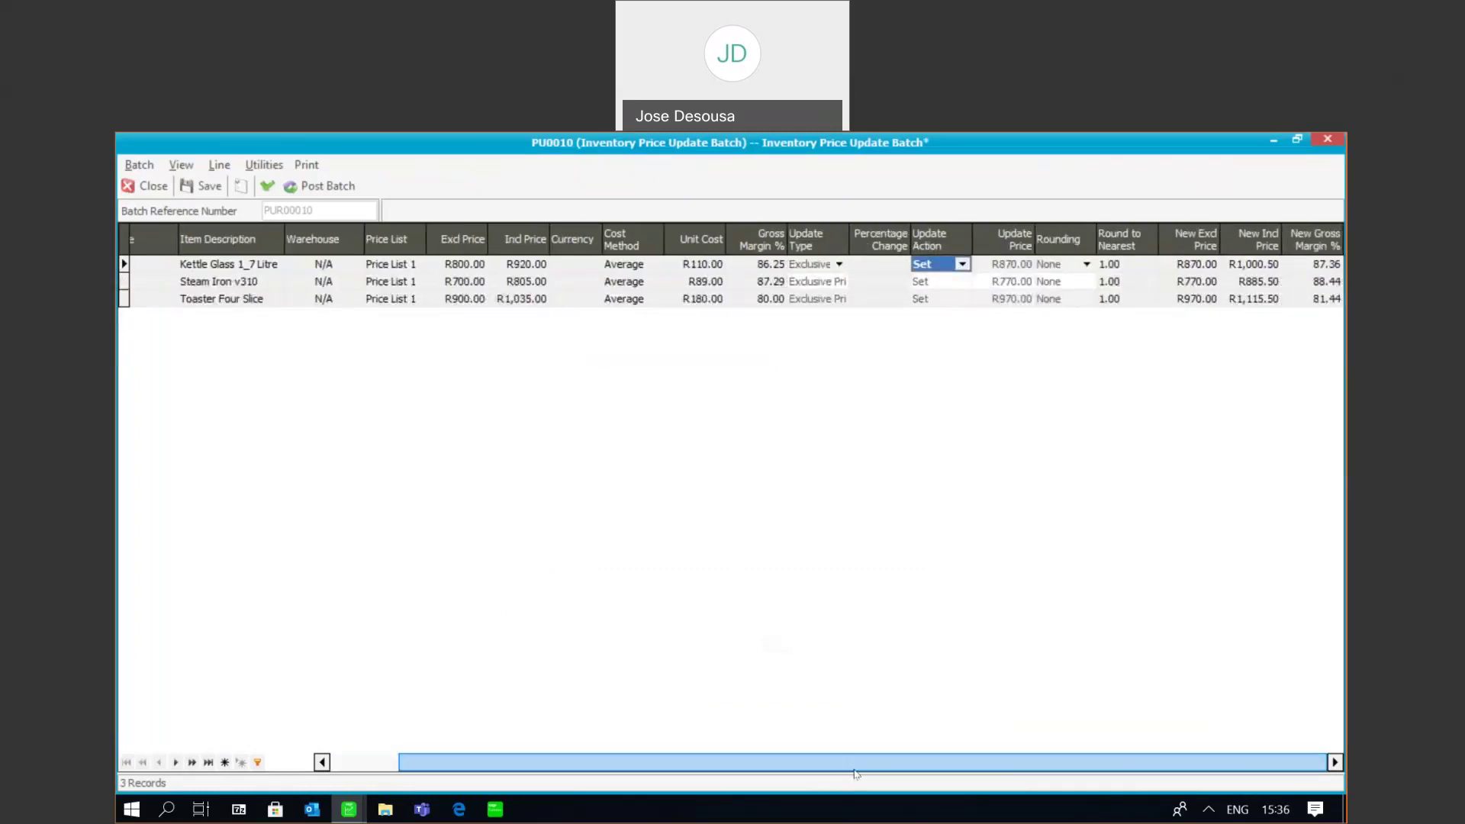
left_click_drag(689, 765, 621, 765)
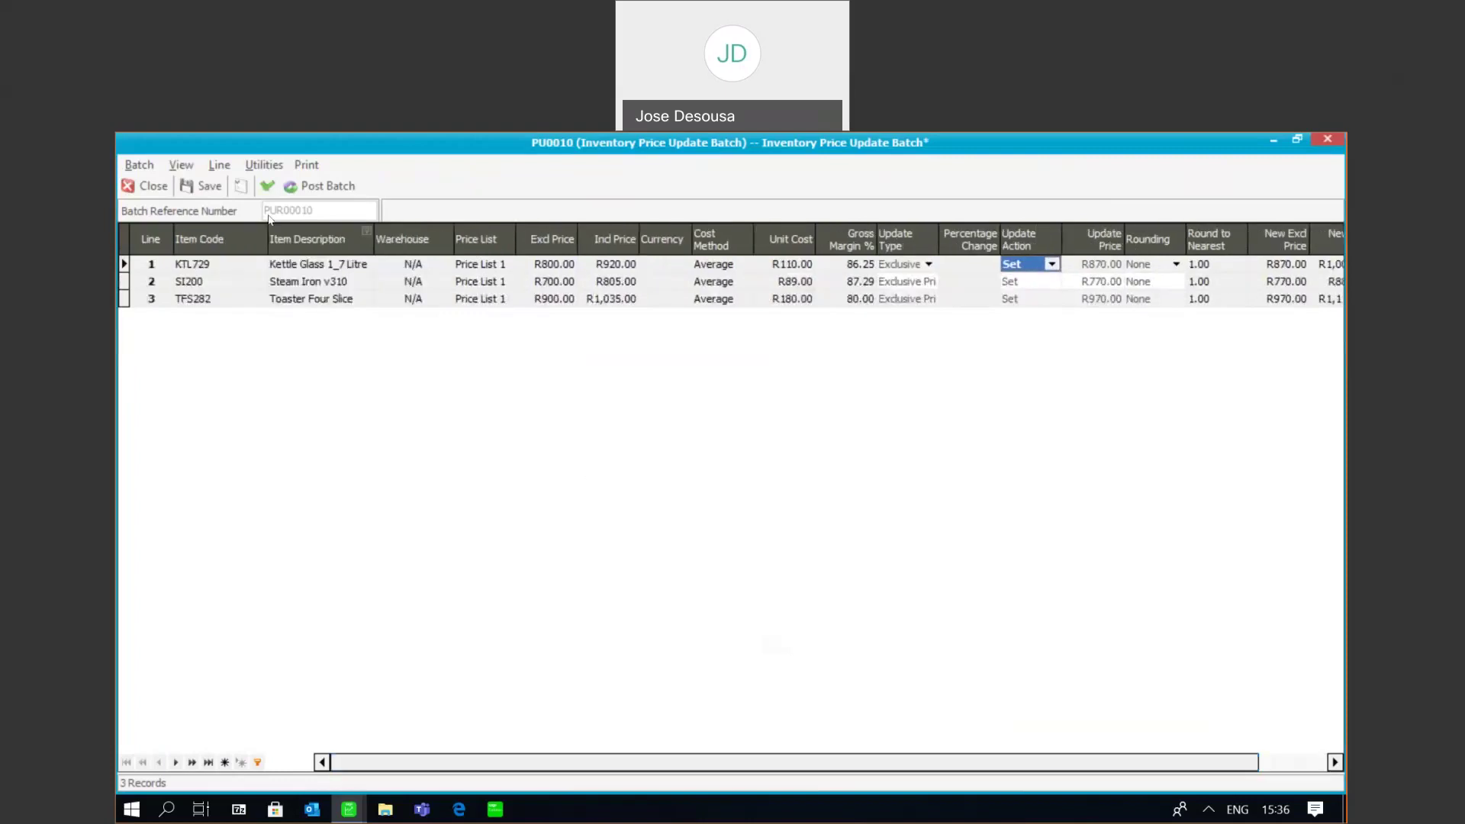
left_click(267, 187)
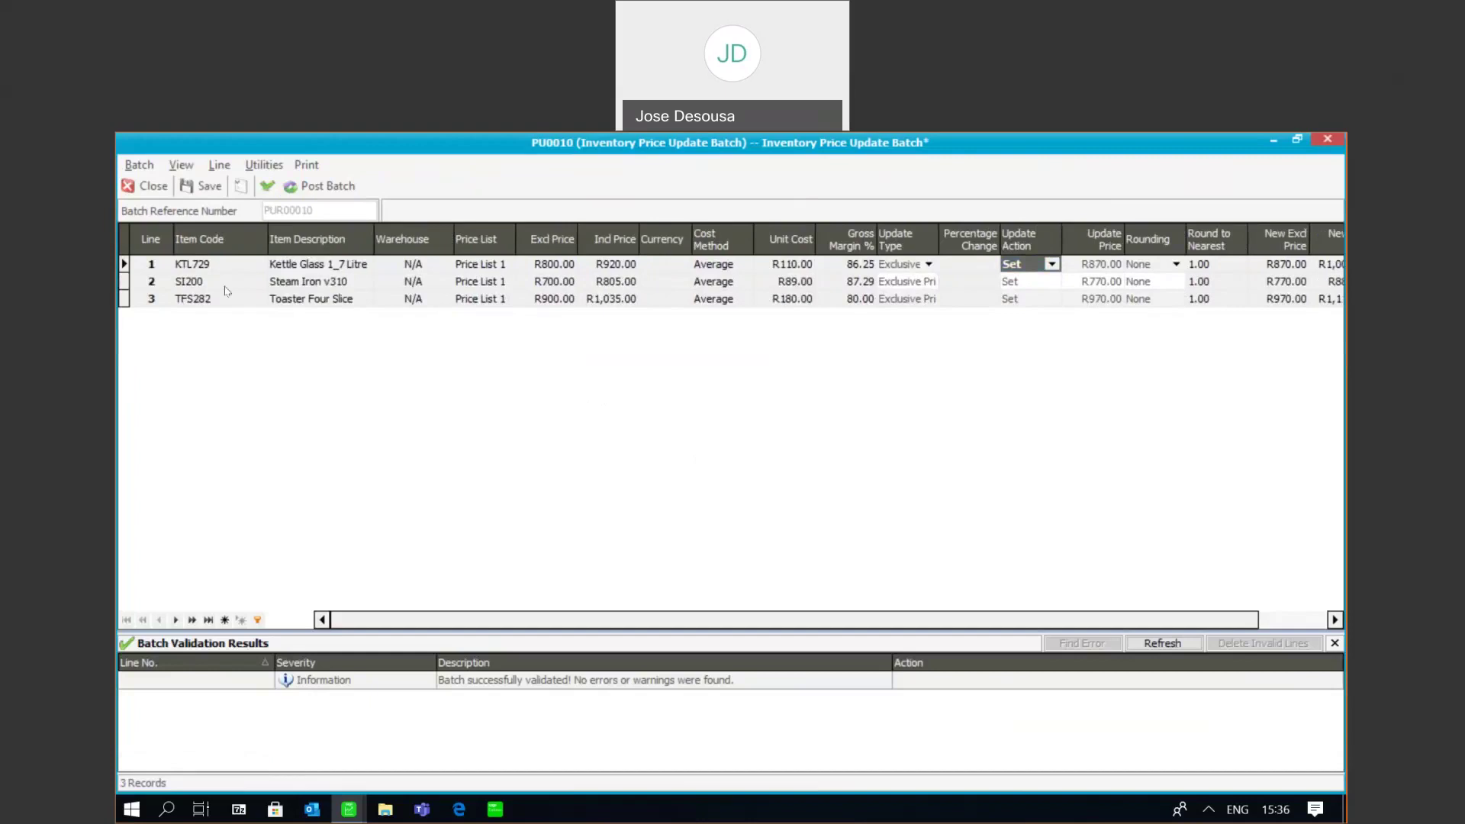
Step: Save the price update batch and review the copy-down options available for its lines
left_click(140, 166)
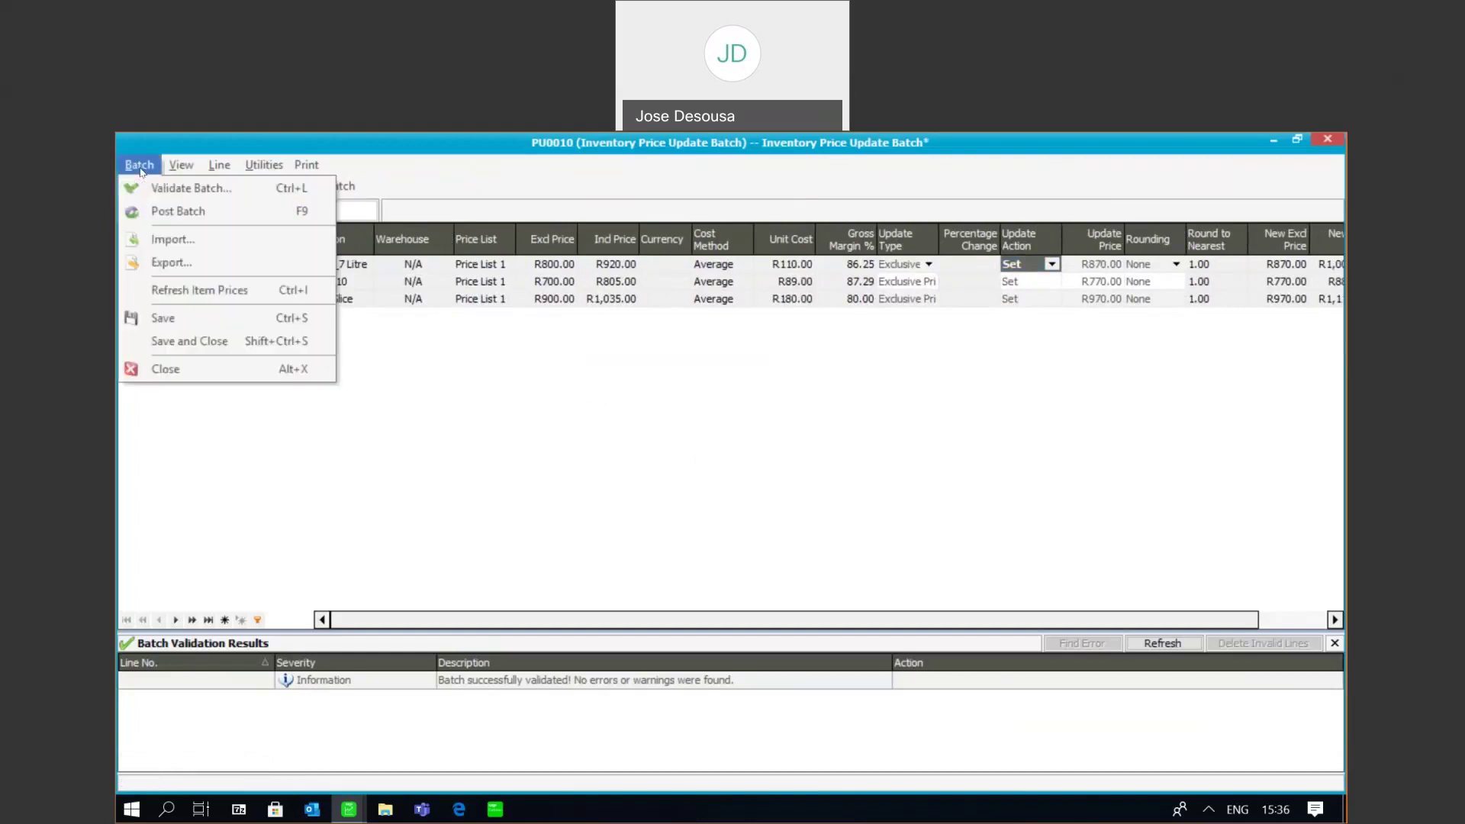
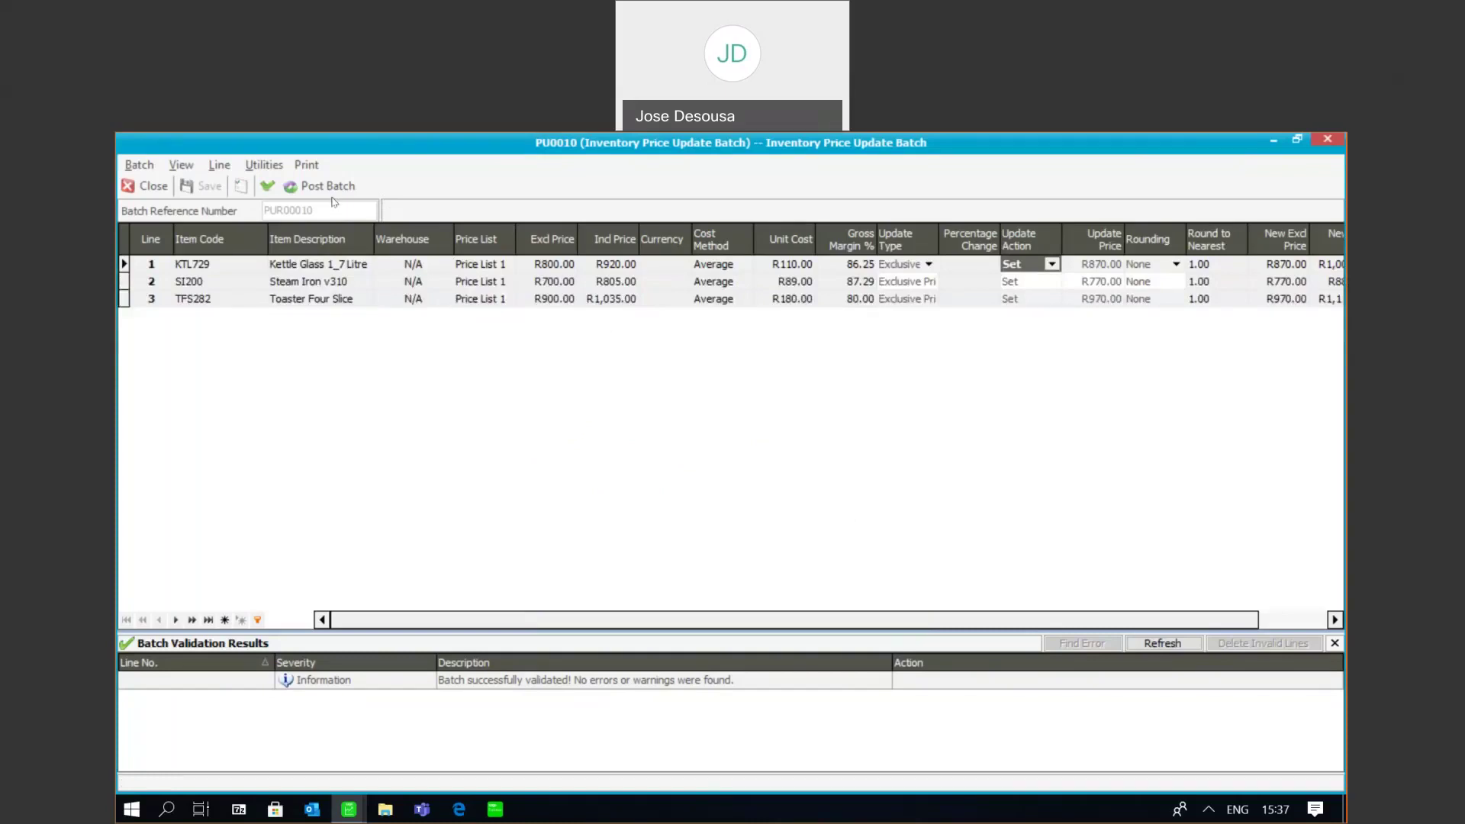
left_click(226, 168)
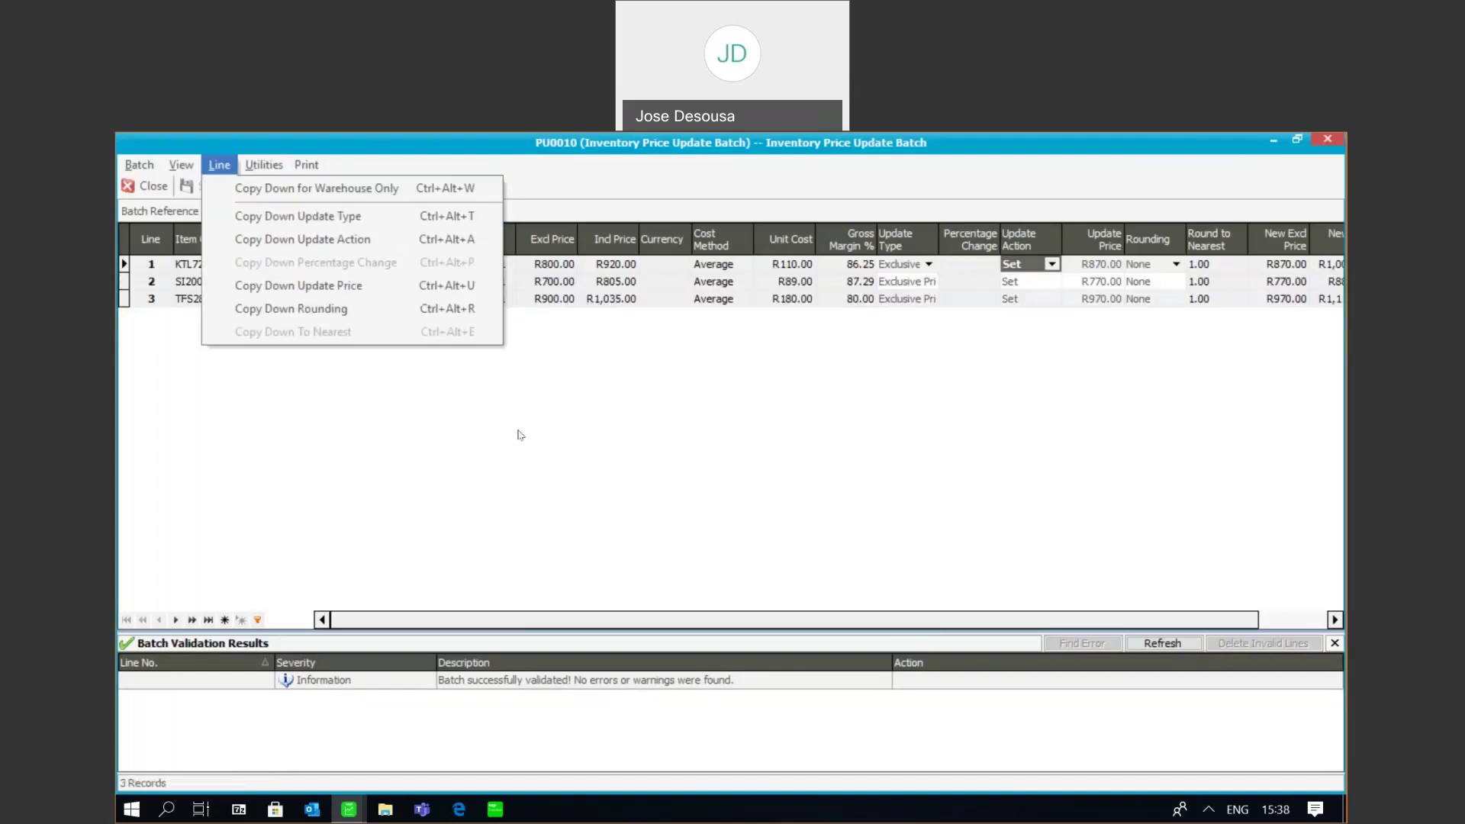
key("Escape")
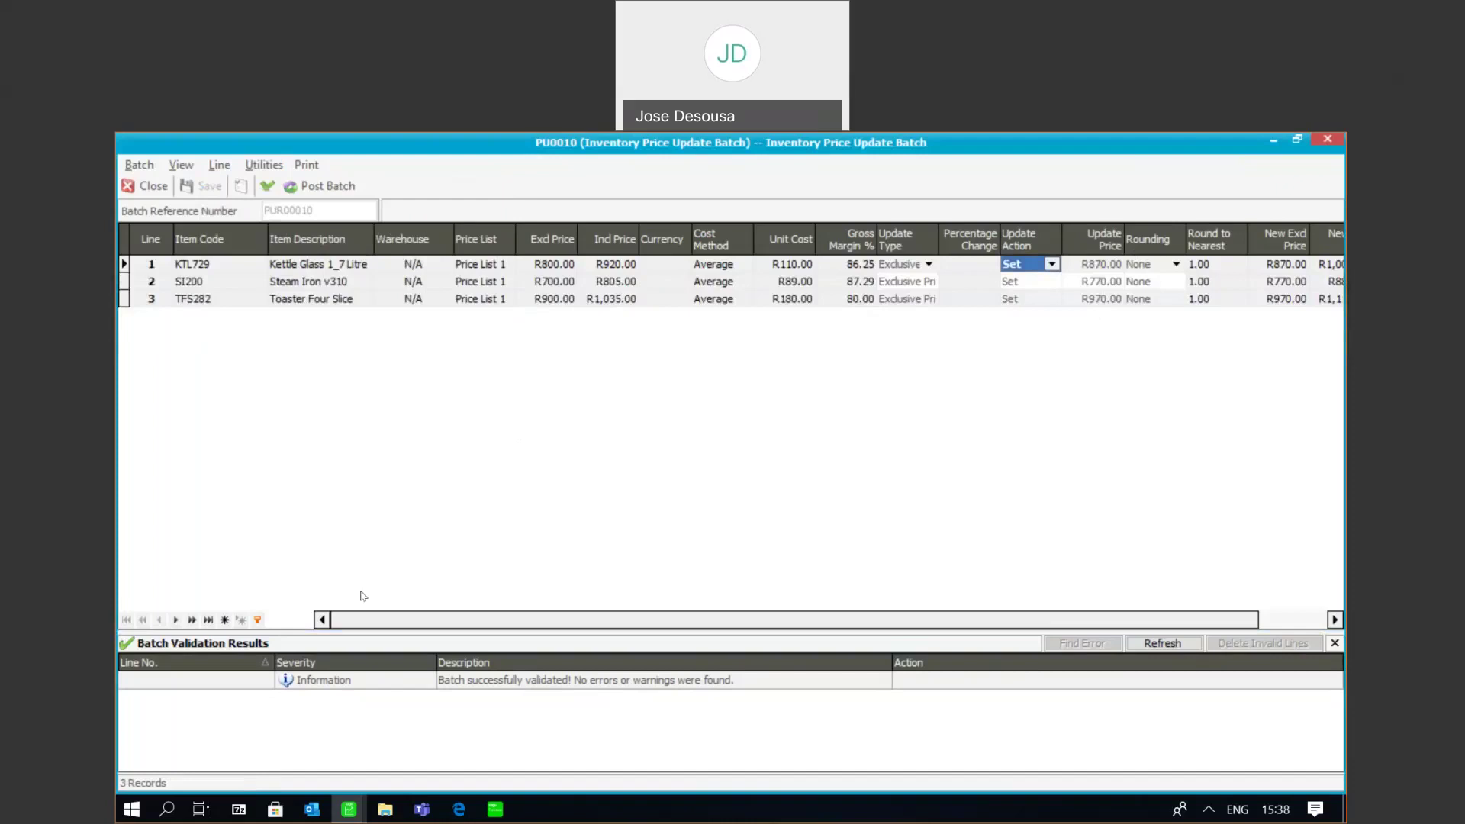
Step: Post the PU0010 batch, review the new prices in its Price Update Batch report and acknowledge the posting
left_click(337, 193)
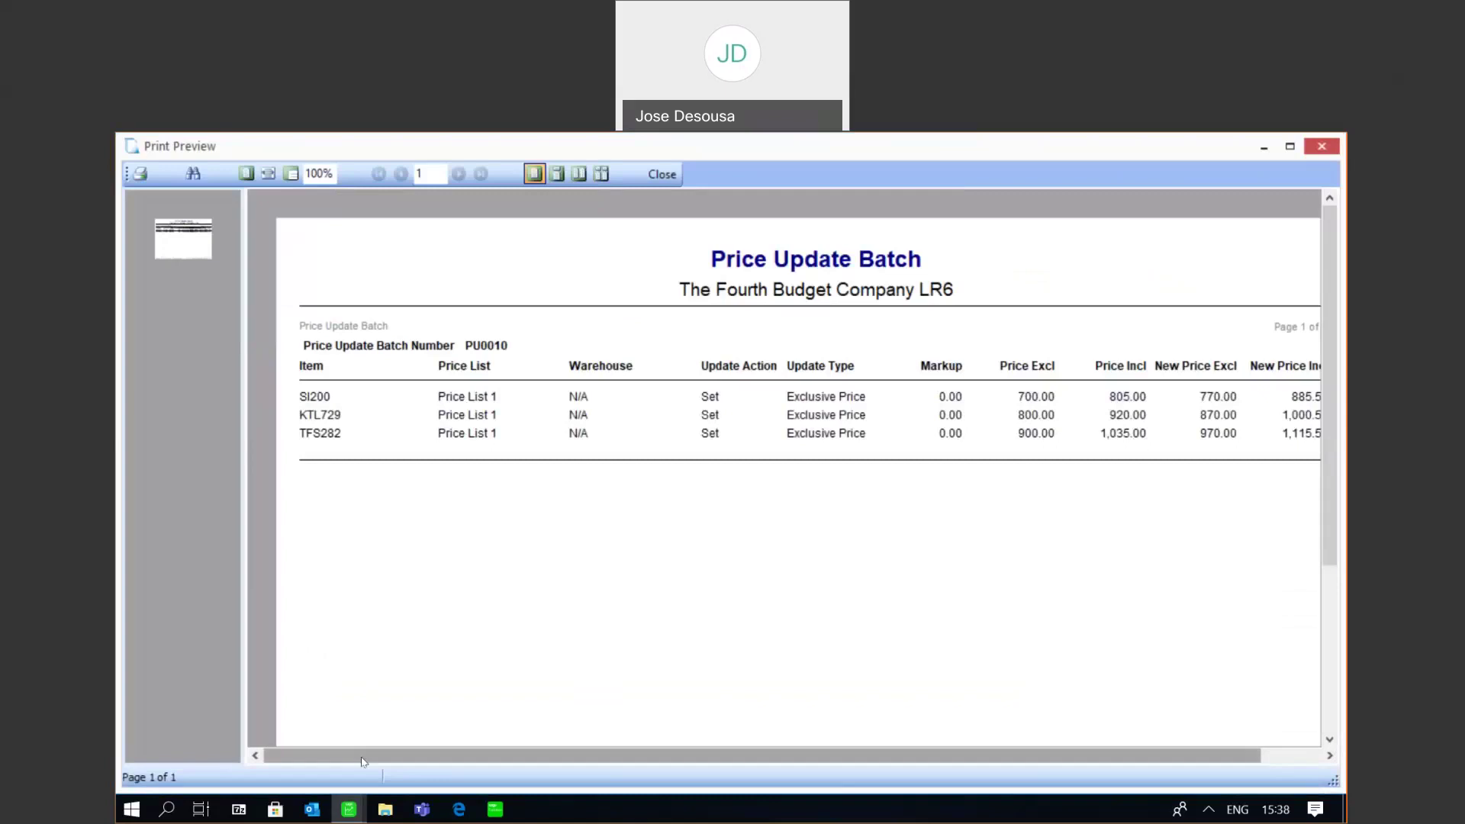
left_click_drag(364, 761, 427, 744)
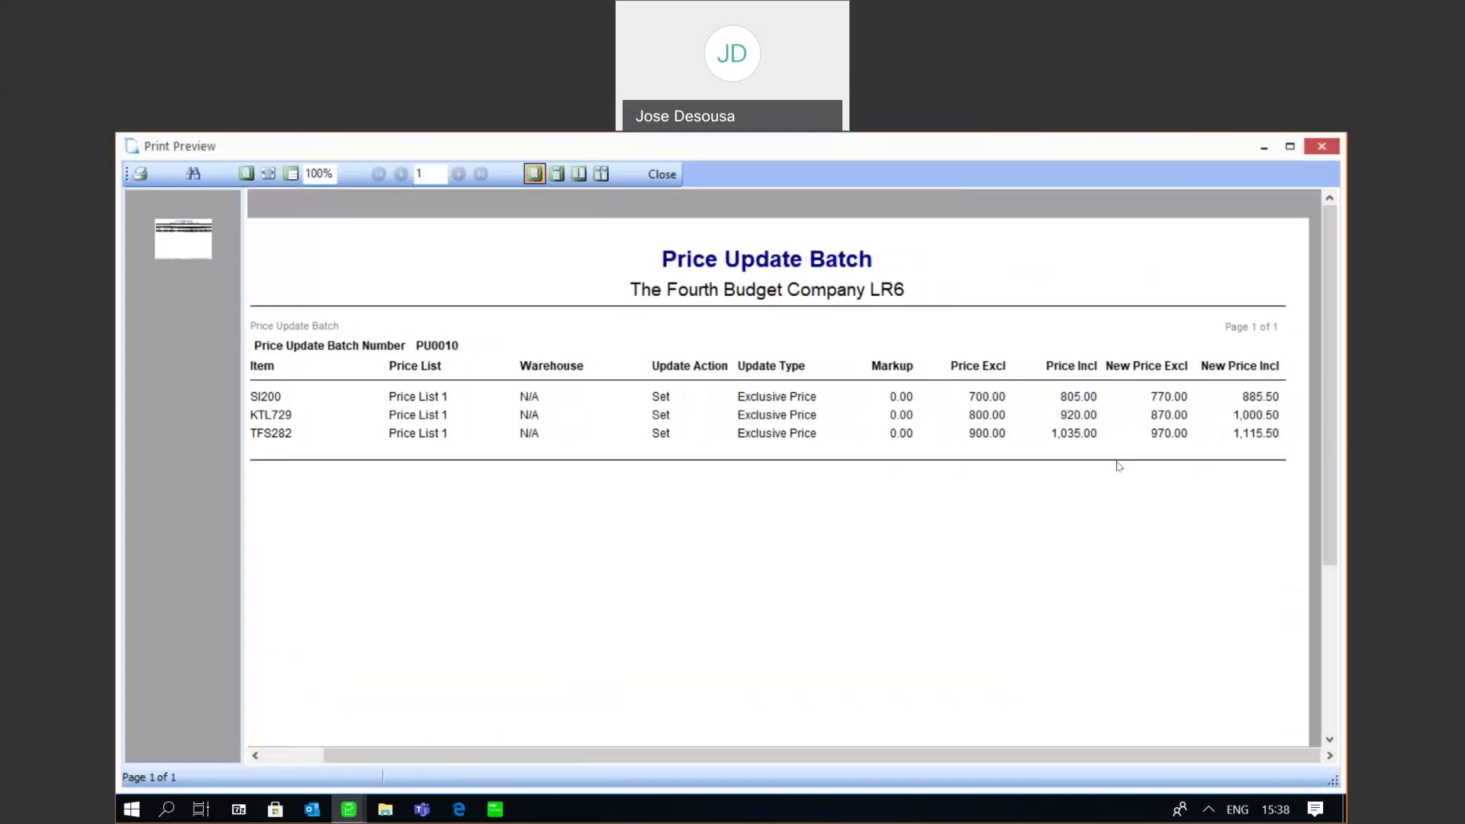
left_click(675, 176)
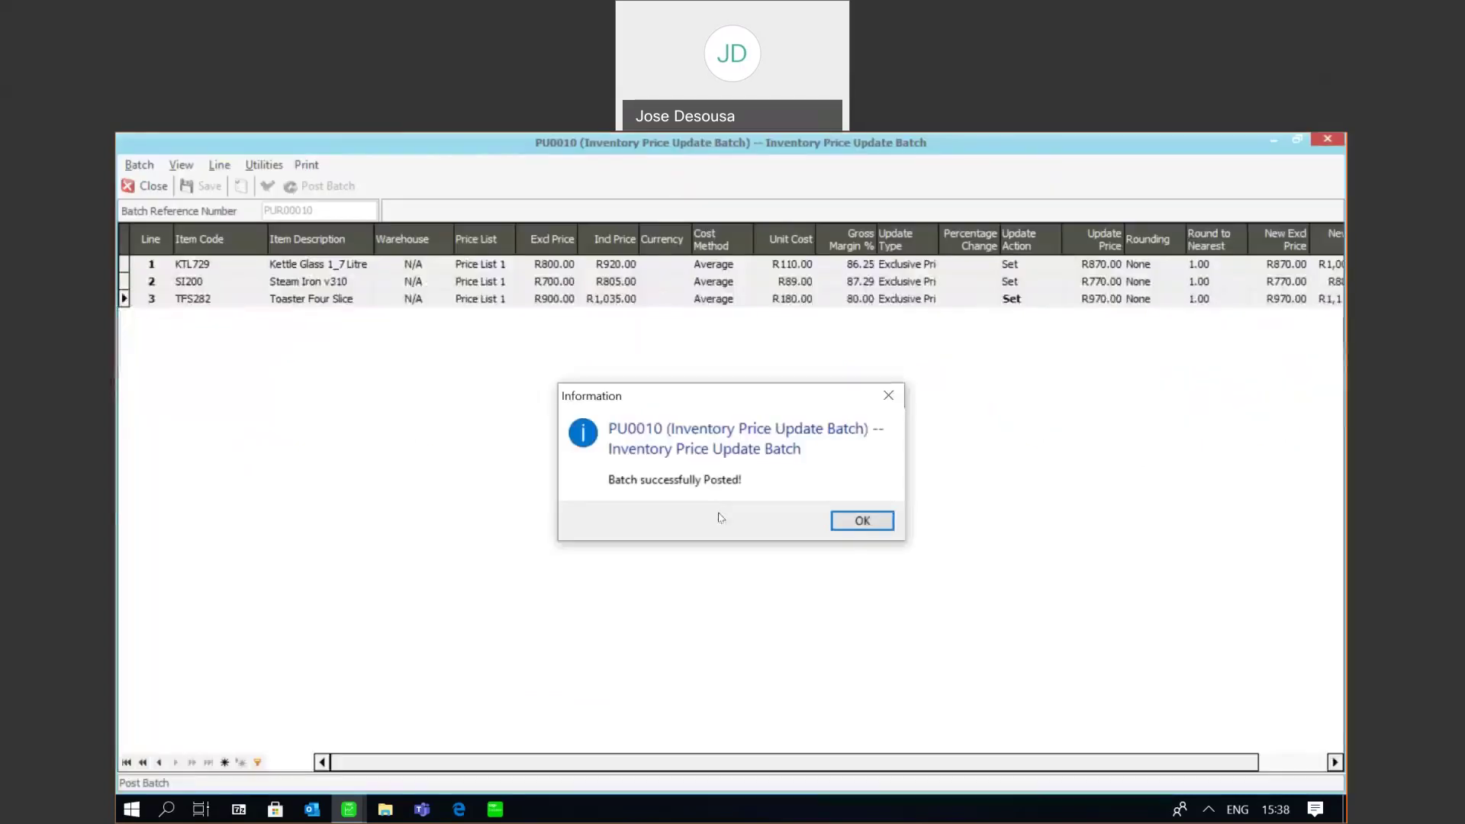
left_click(842, 525)
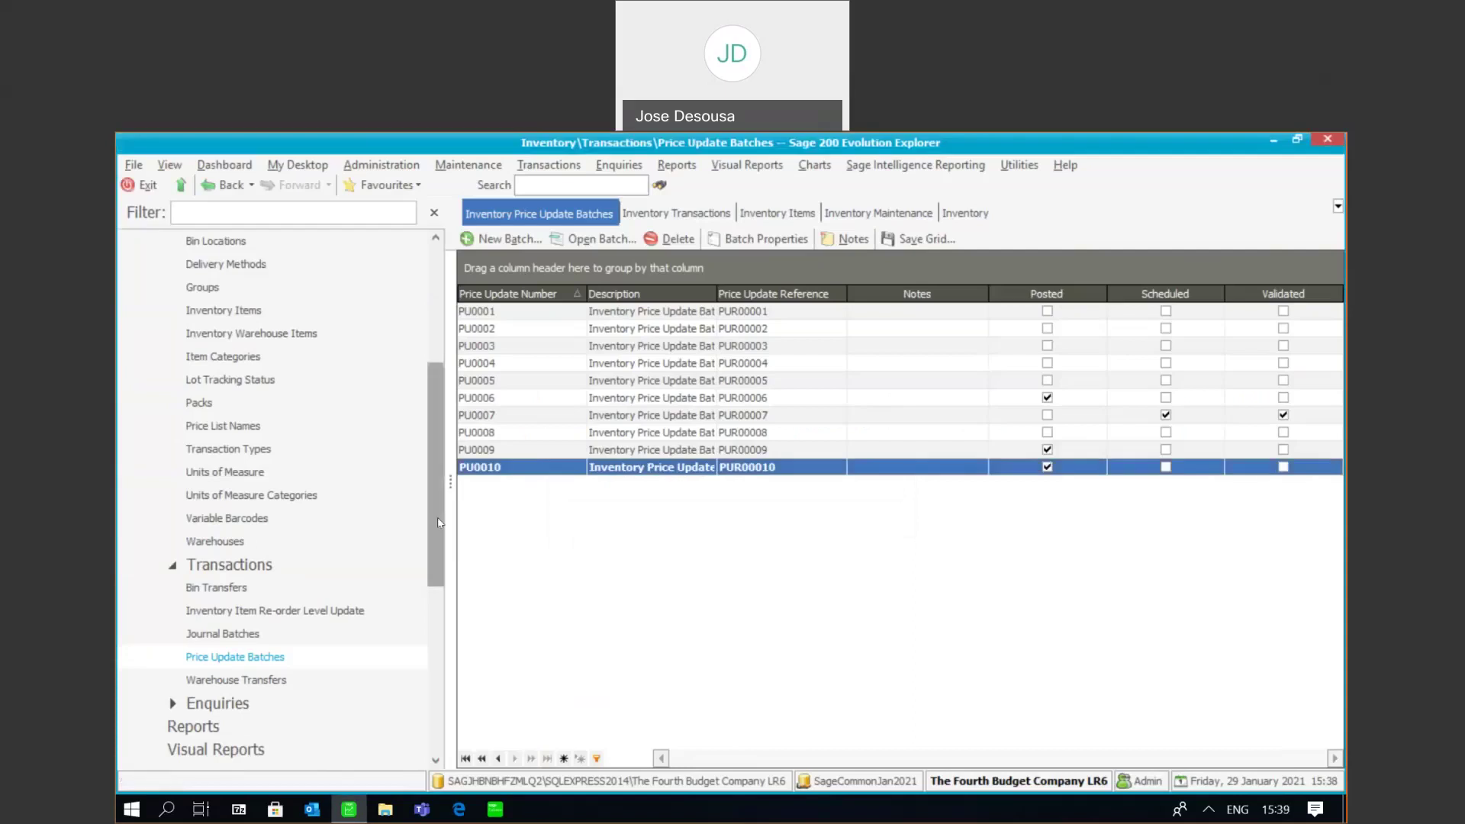
Step: Check the APL items' selling prices in Inventory Items and return to the price update batches
left_click(306, 312)
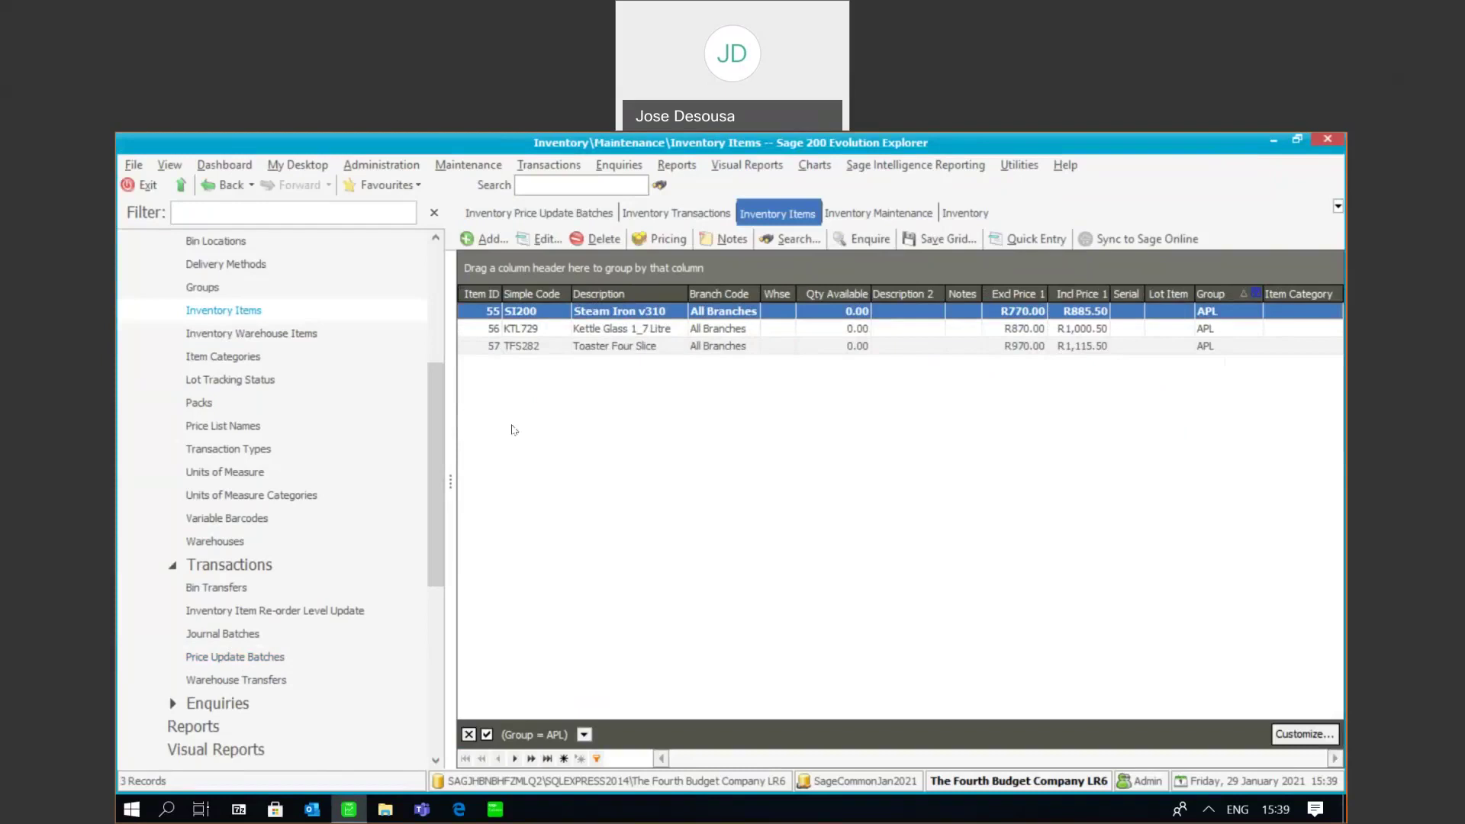
scroll(437, 412, "down", 2)
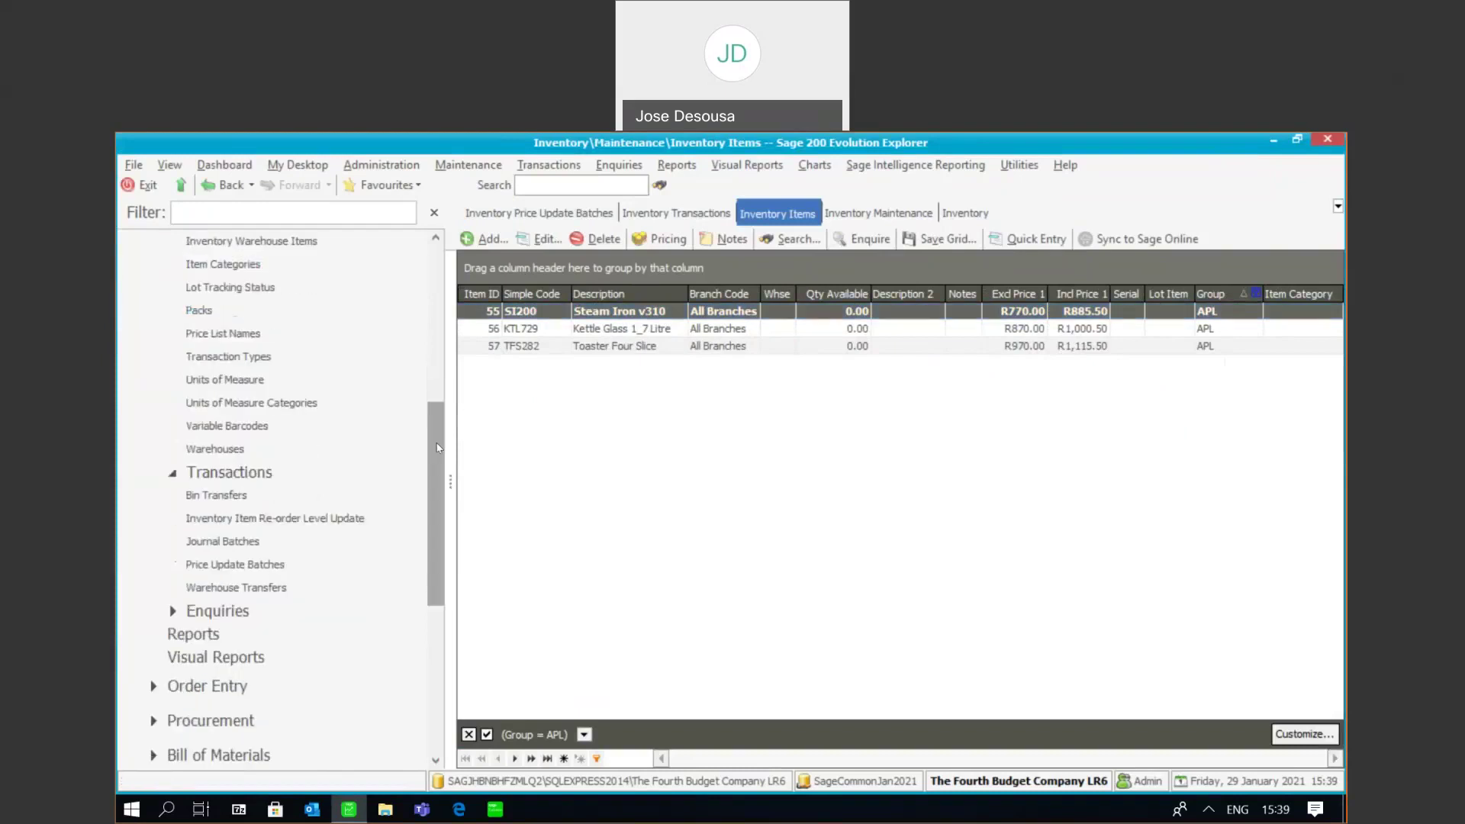
left_click(275, 565)
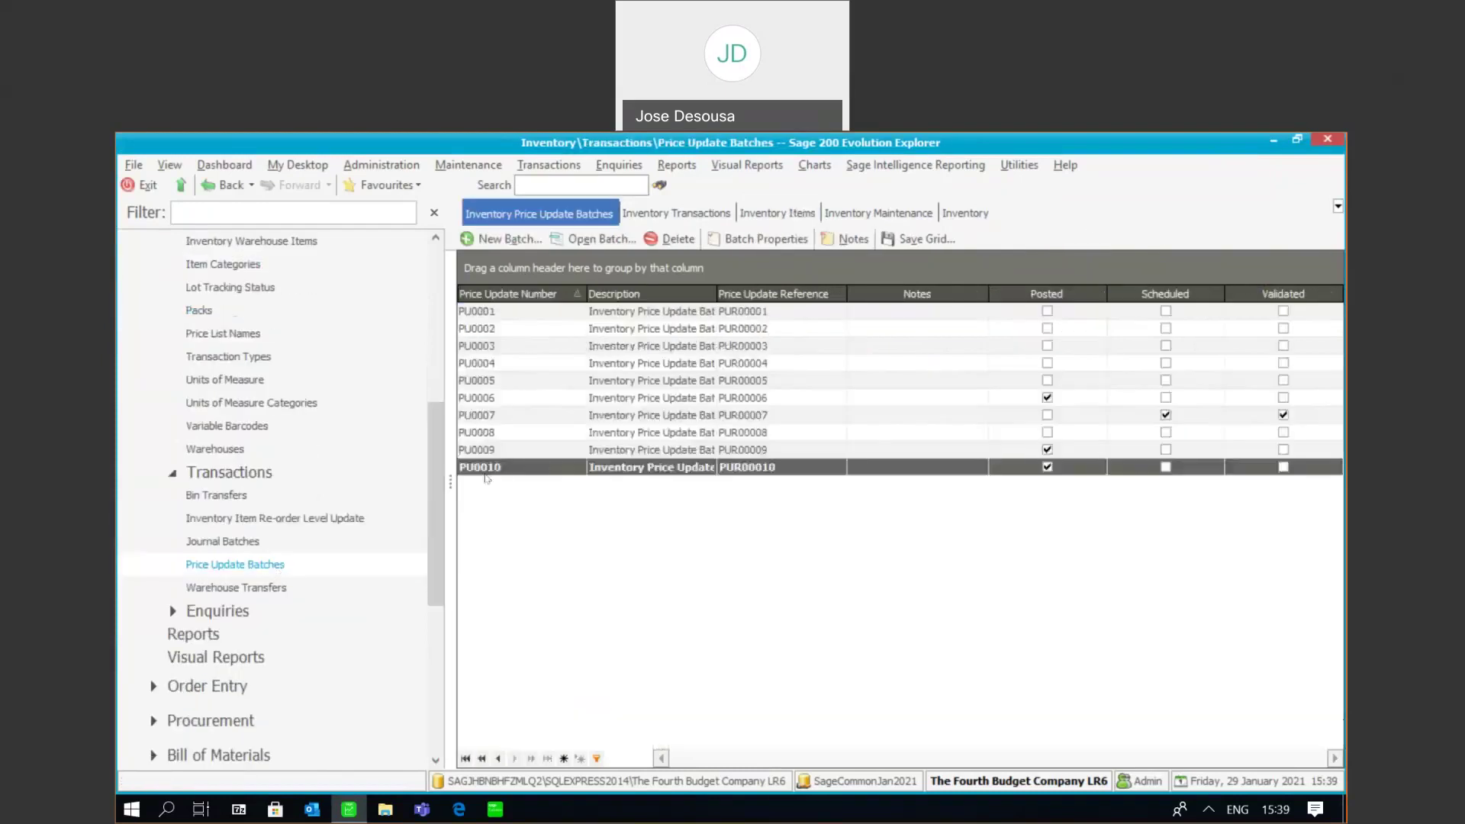
Step: Create a new price update batch with Batch Scheduling enabled, restricted to the APL group only
left_click(514, 246)
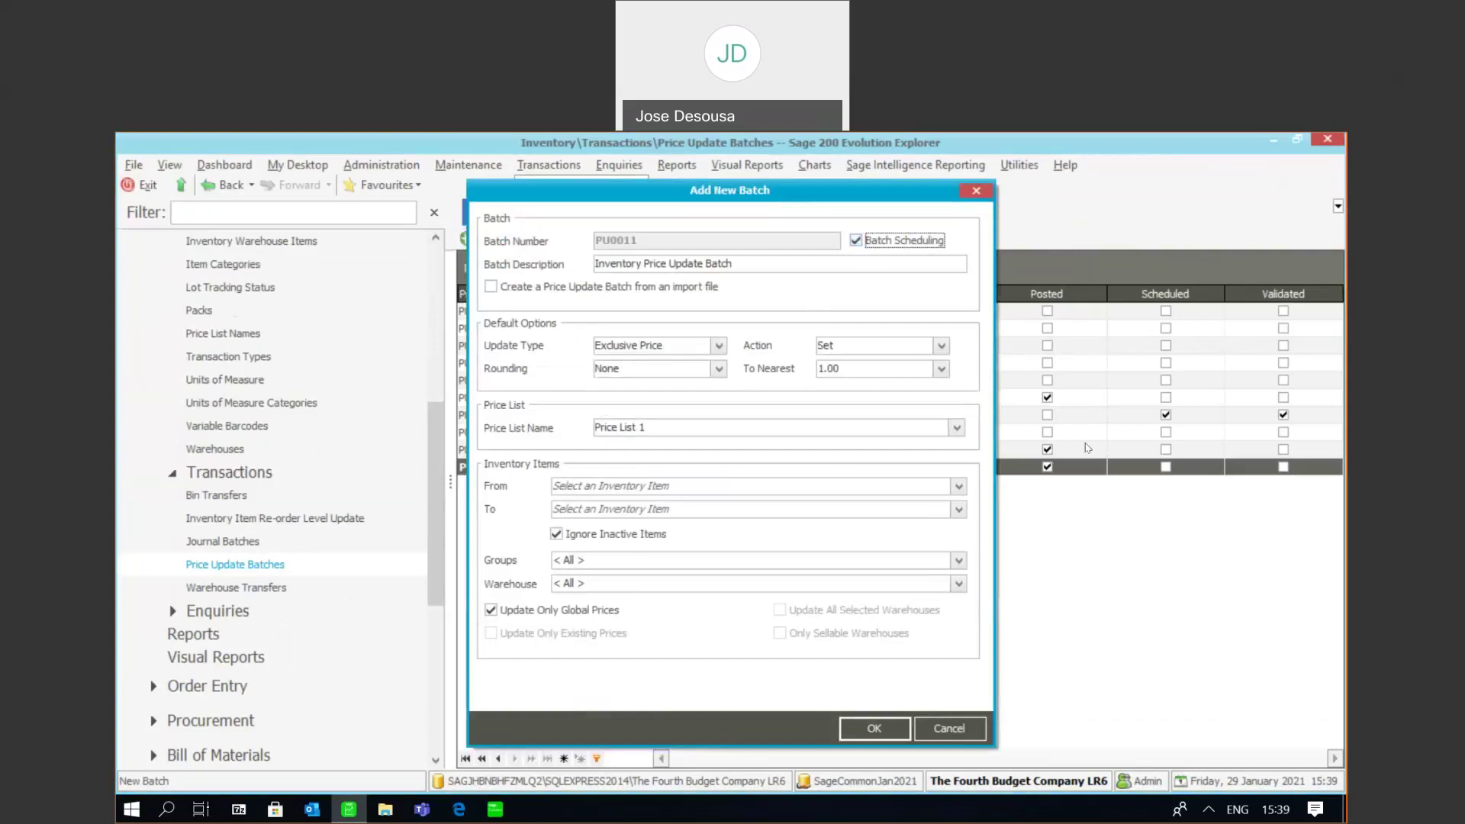
left_click(958, 560)
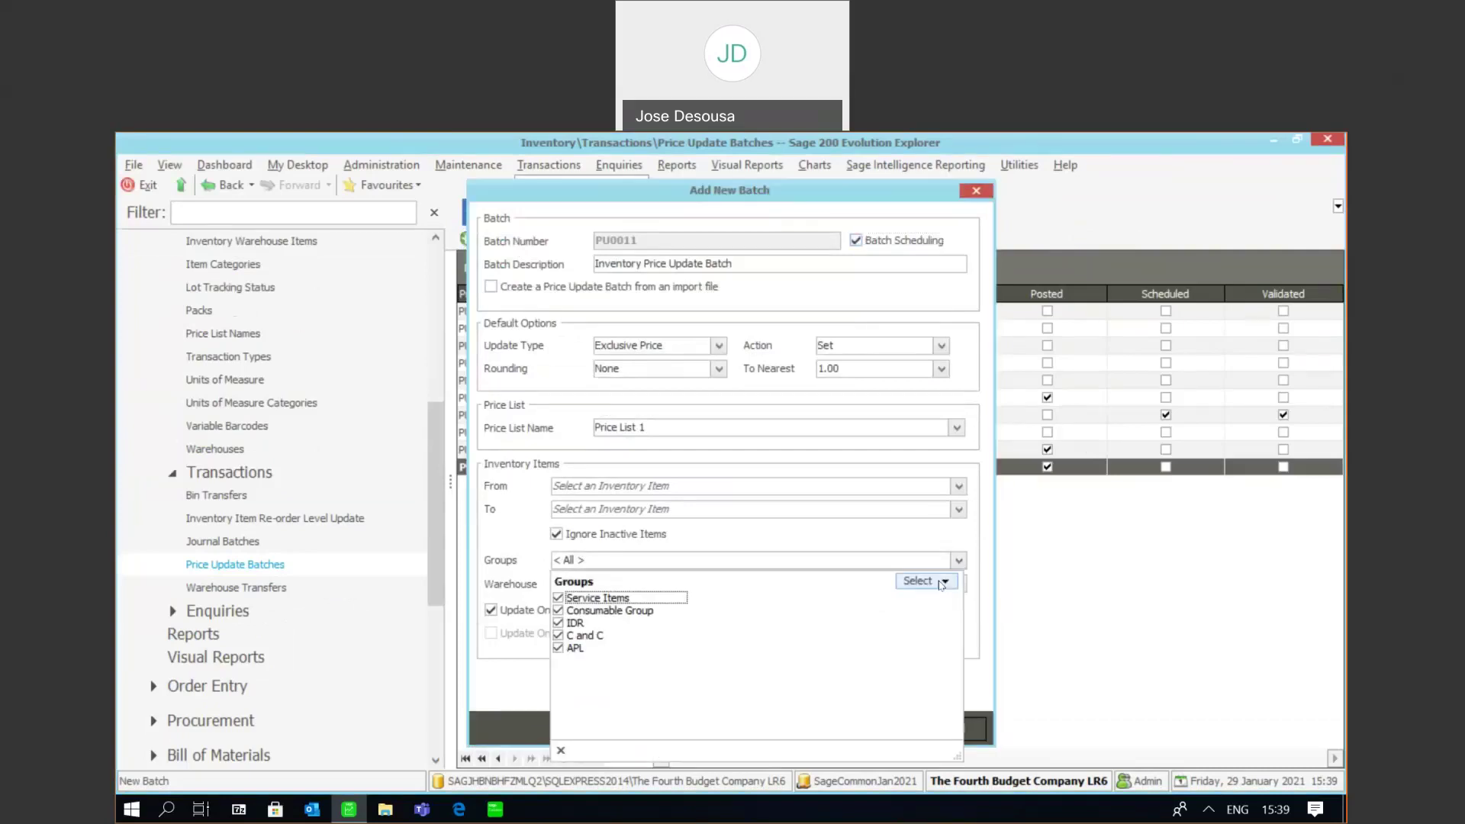
left_click(923, 582)
left_click(824, 644)
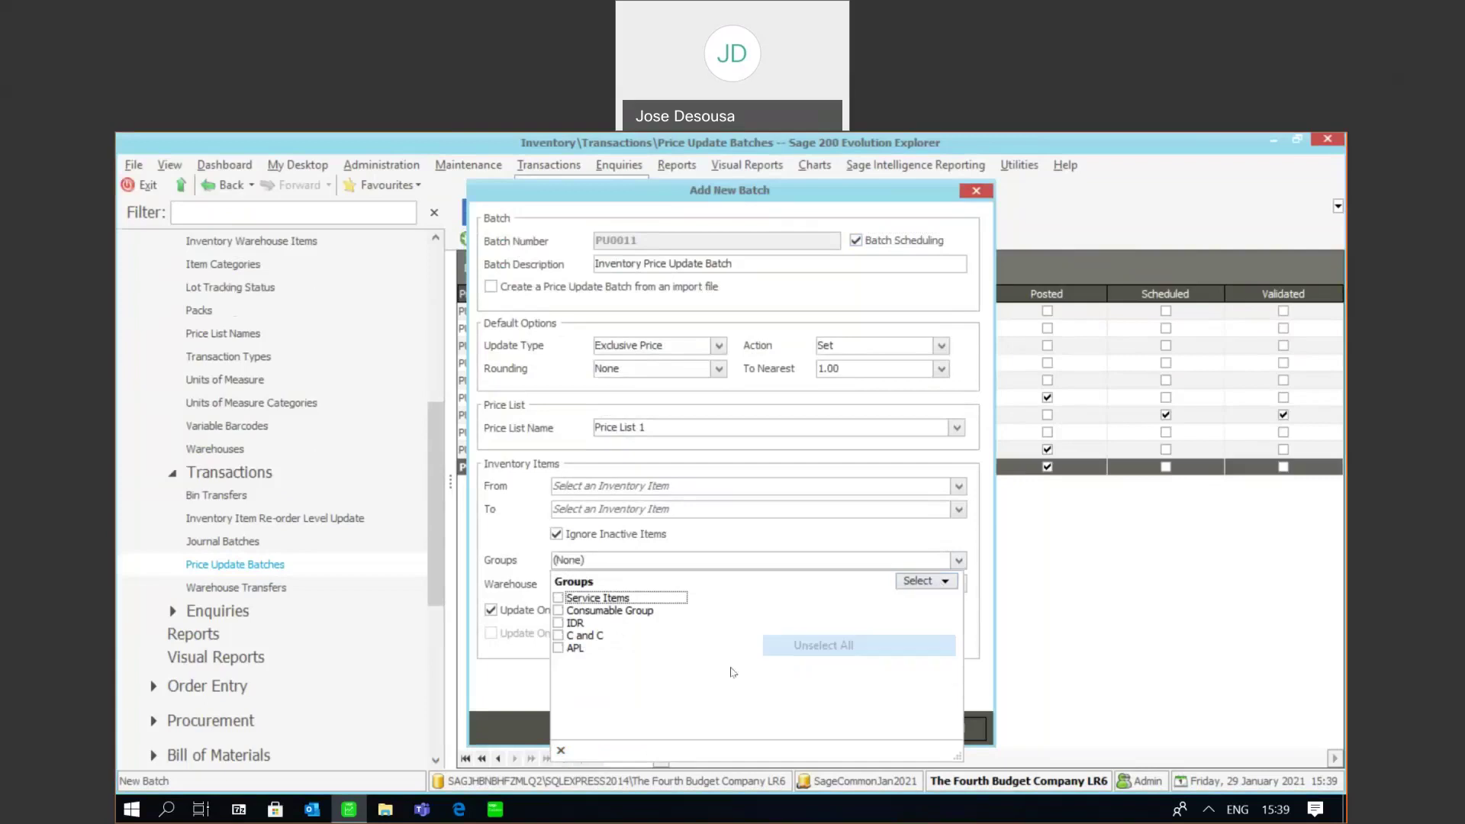
left_click(558, 648)
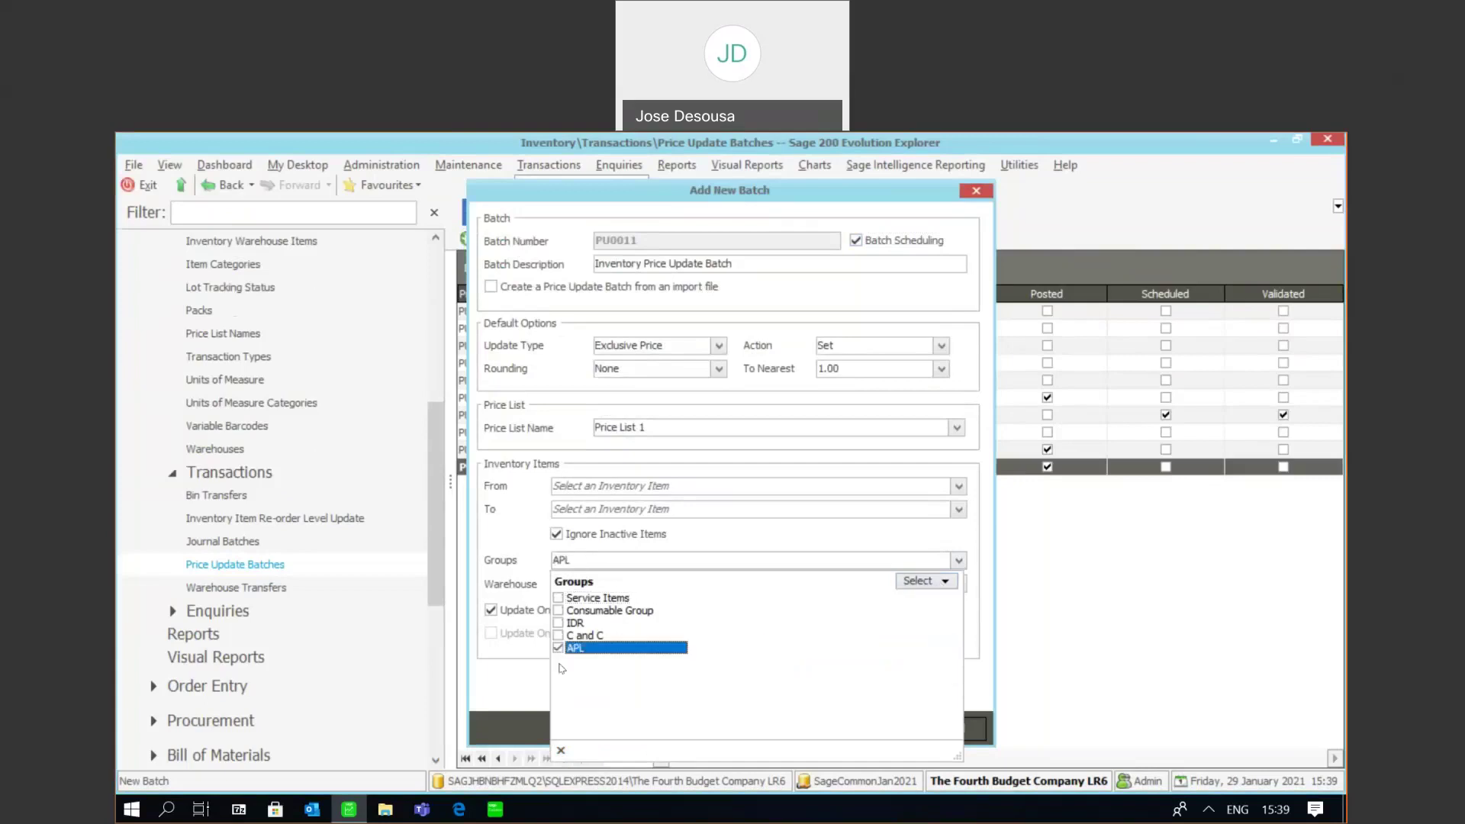
left_click(561, 749)
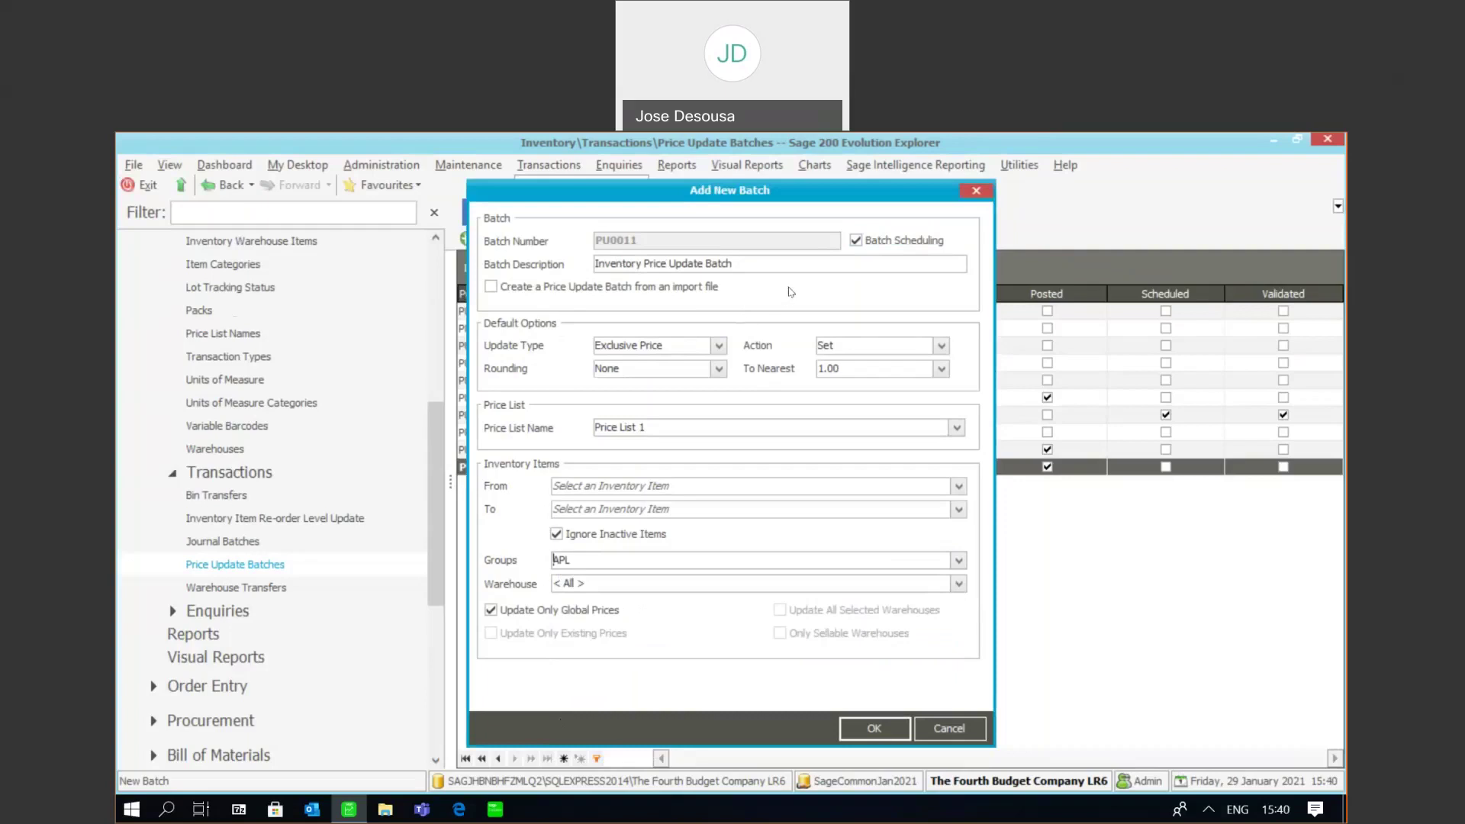
left_click(859, 719)
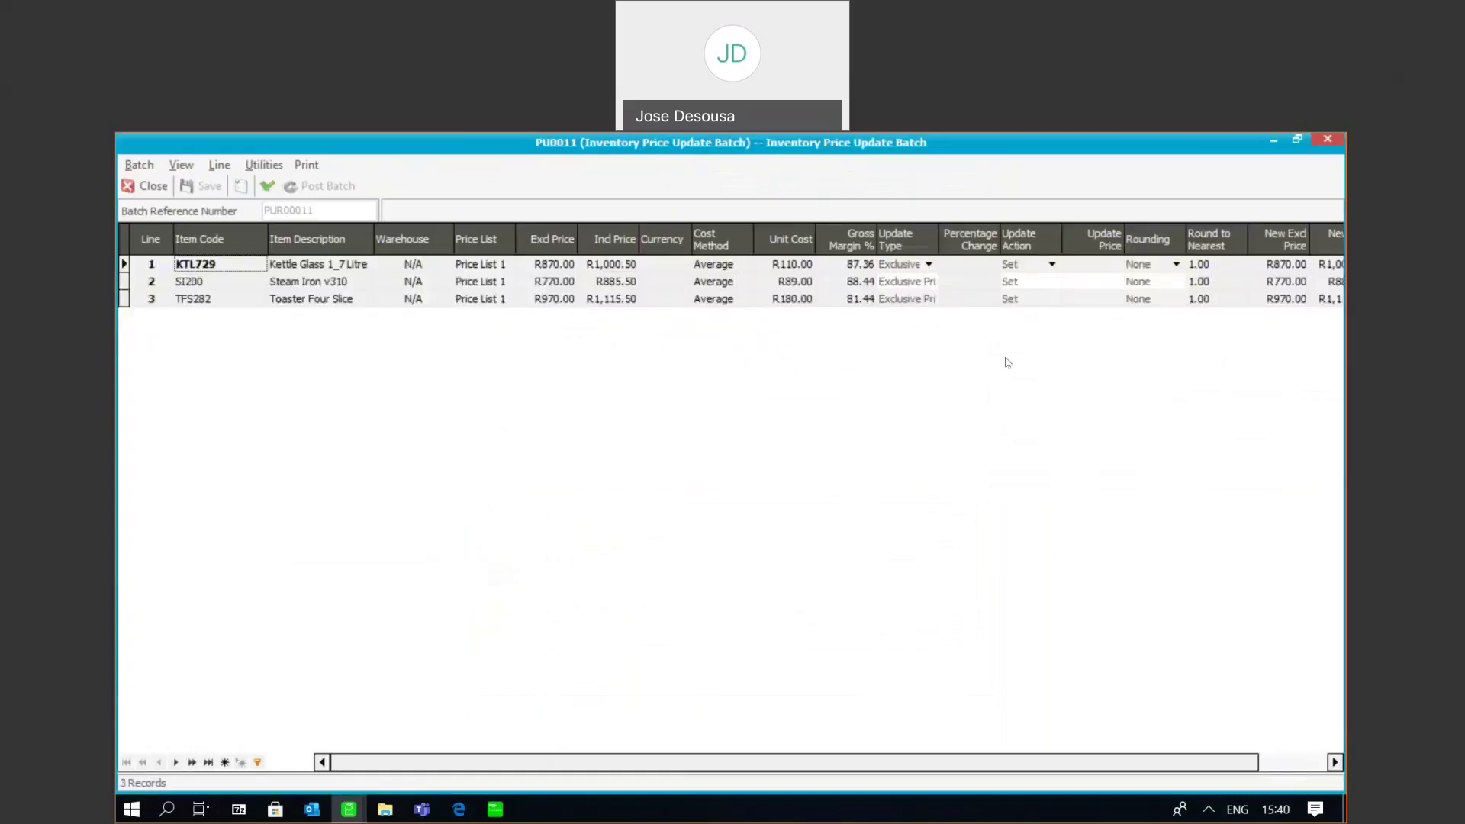
Step: Set the update prices to 899 for KTL729, 799 for SI200 and 999 for TFS282
left_click(1113, 264)
type("8")
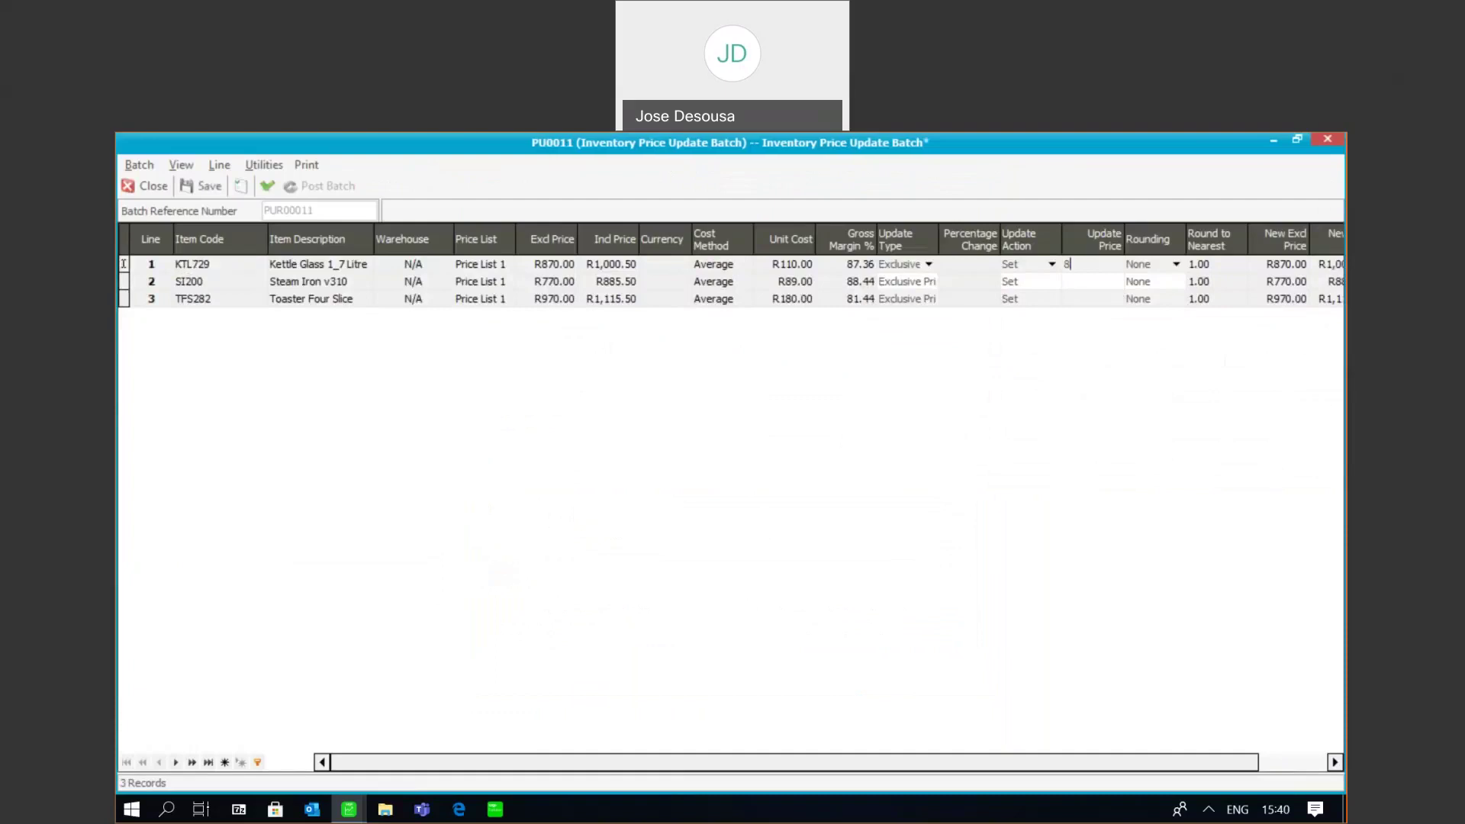
type("99")
key("Return")
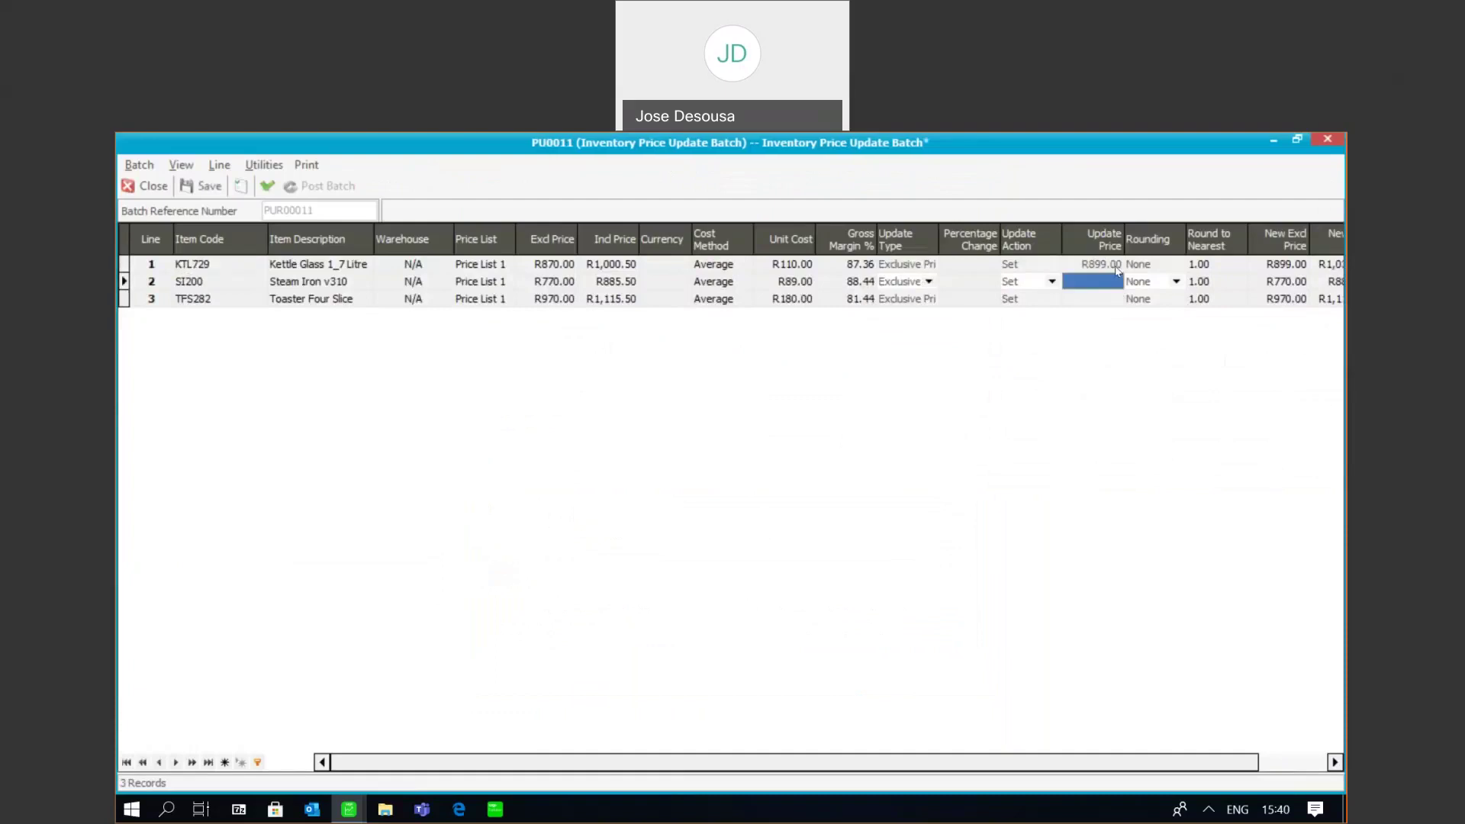
type("799")
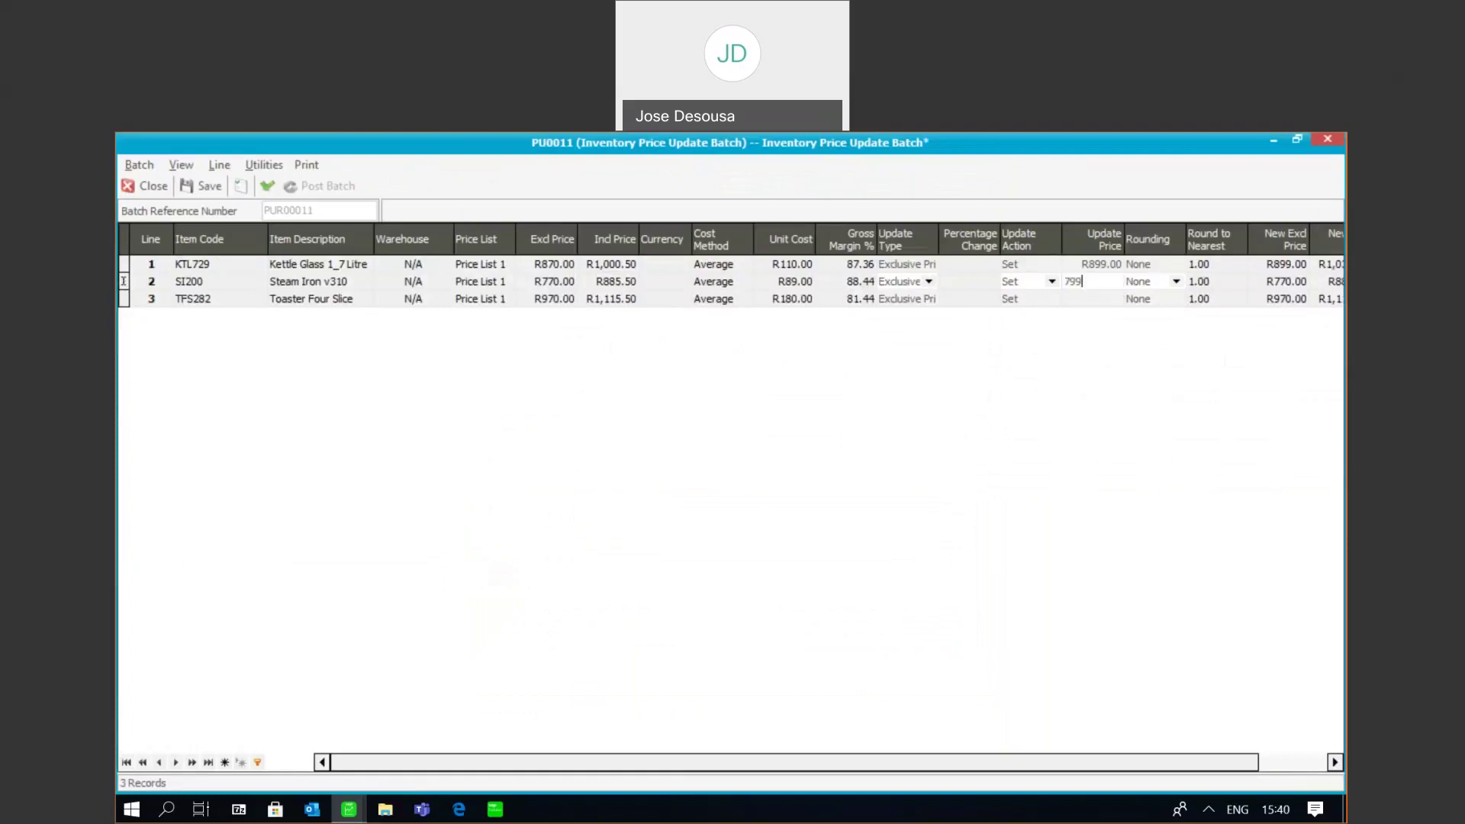
left_click(1086, 300)
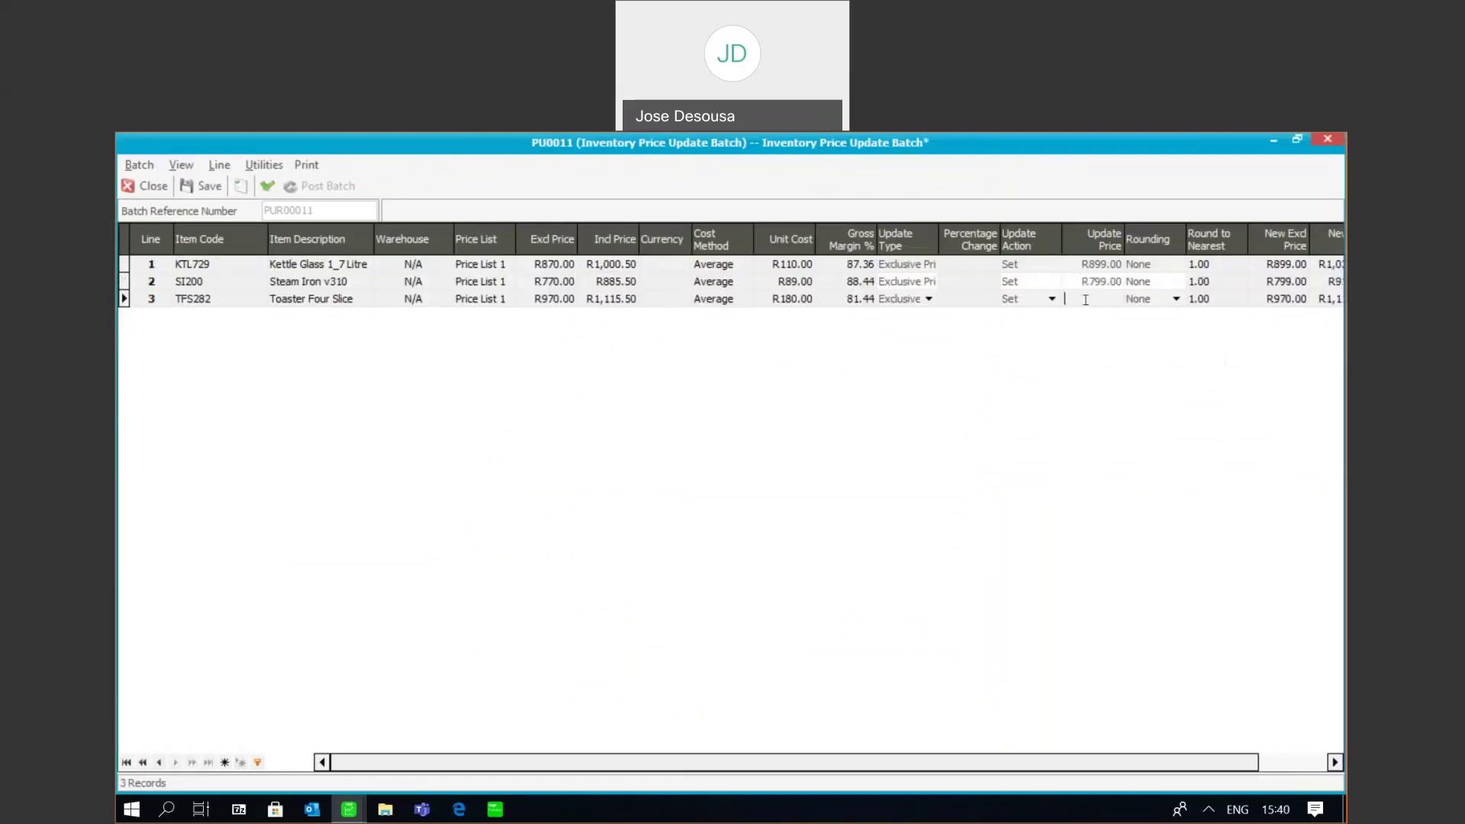
type("999")
key("Return")
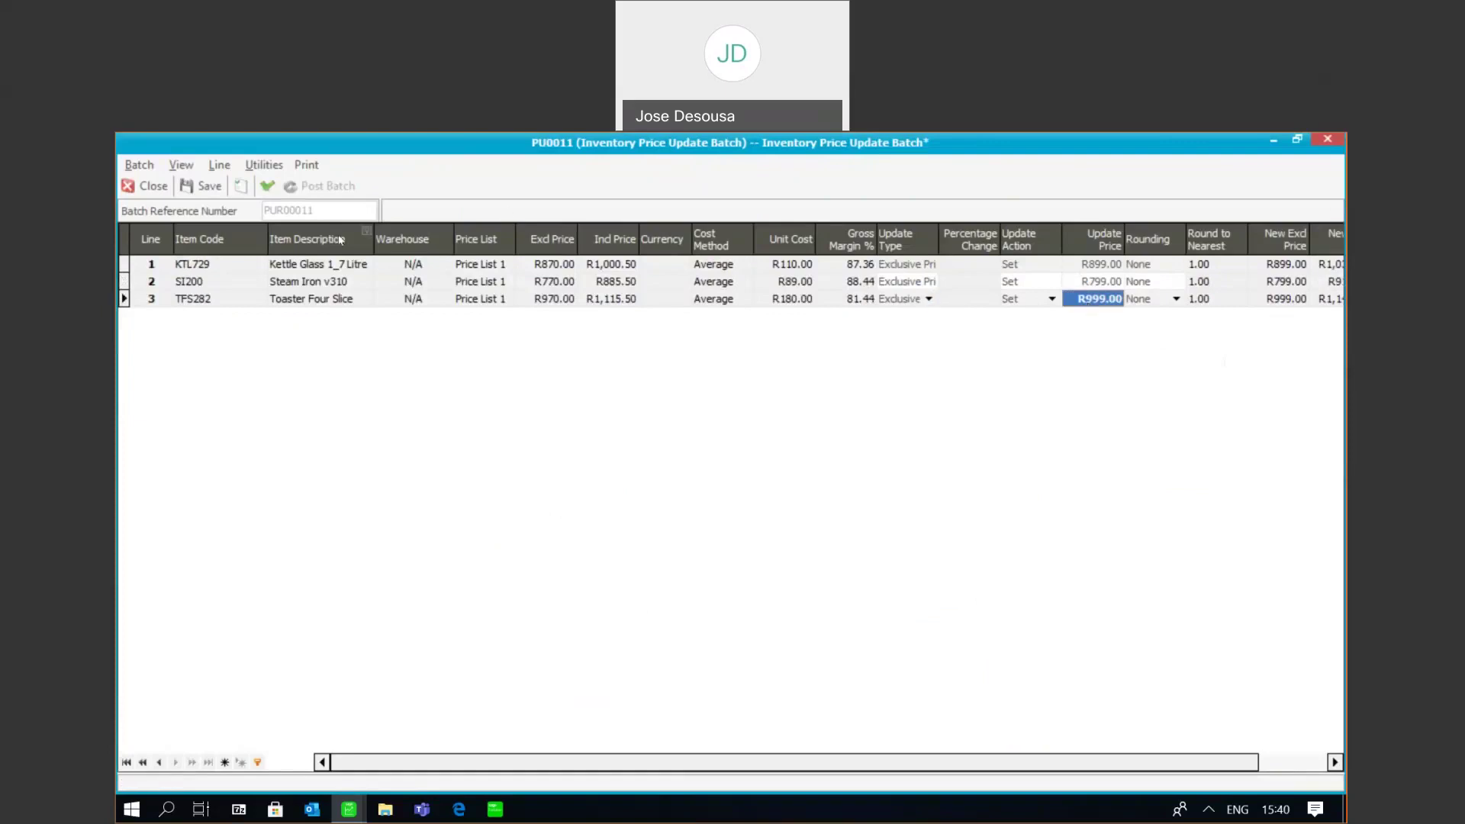
Step: Validate and save the scheduled price update batch, and close it
left_click(267, 186)
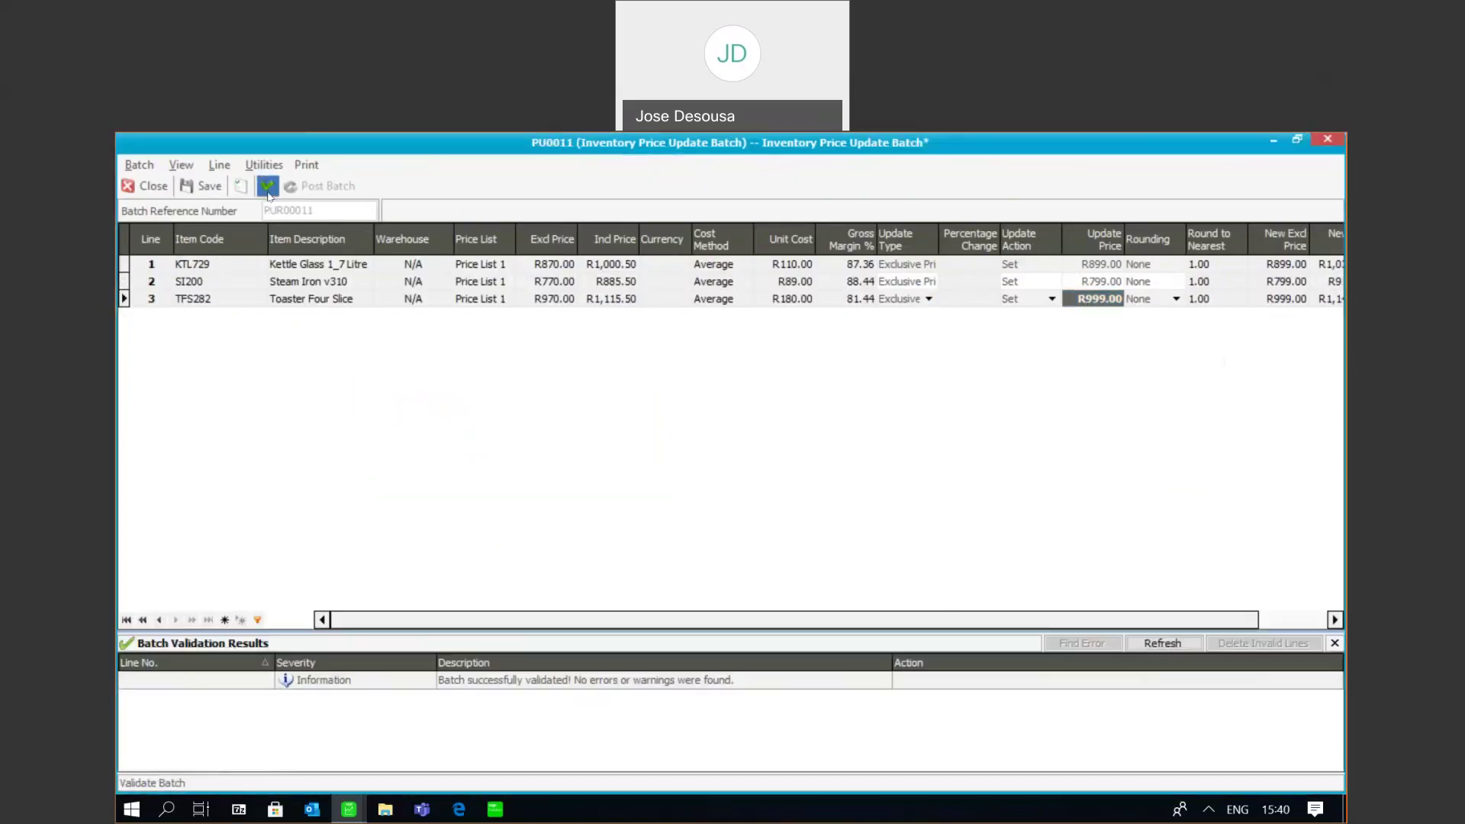
left_click(214, 188)
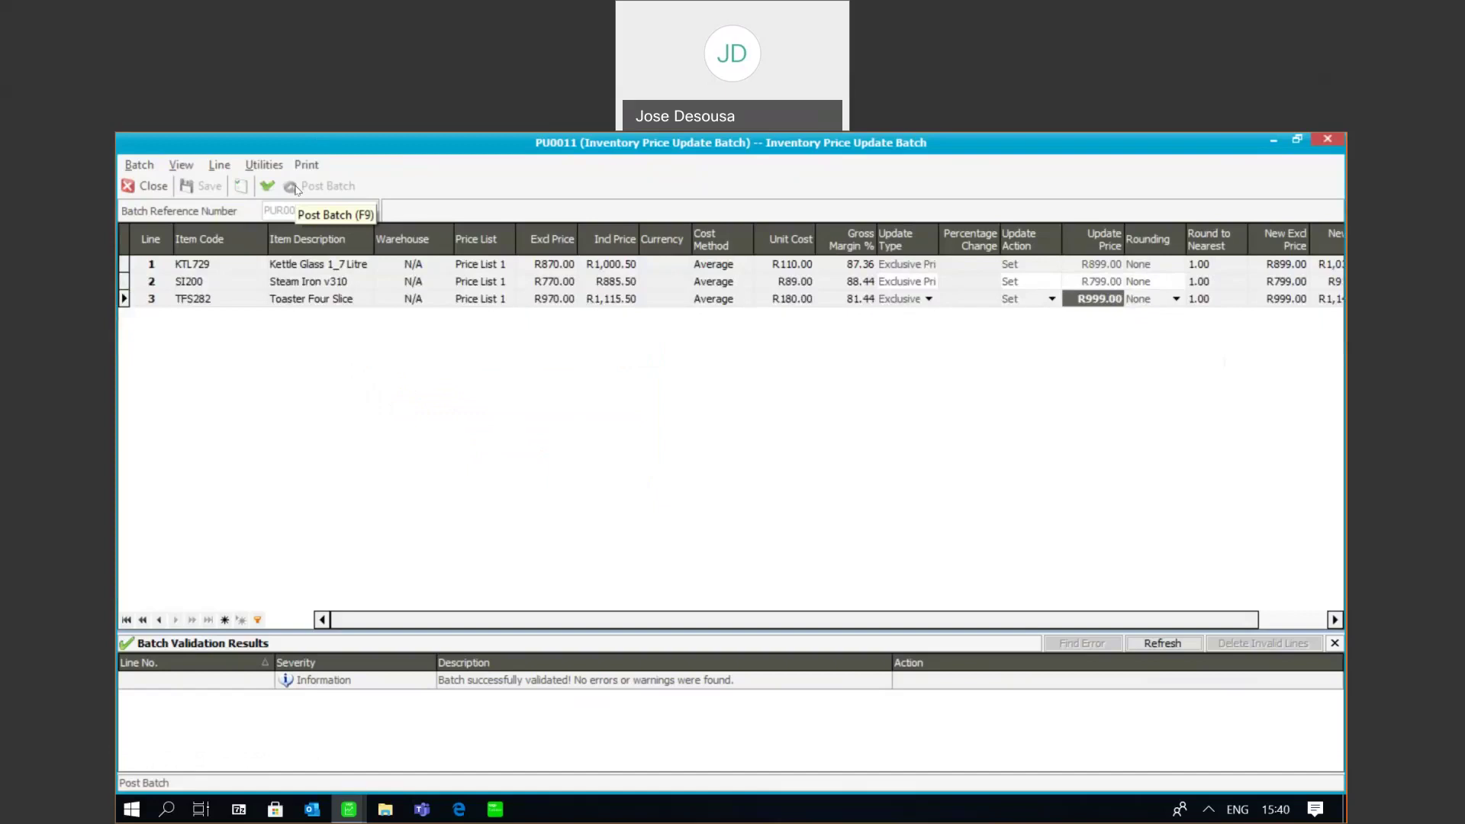
left_click(153, 186)
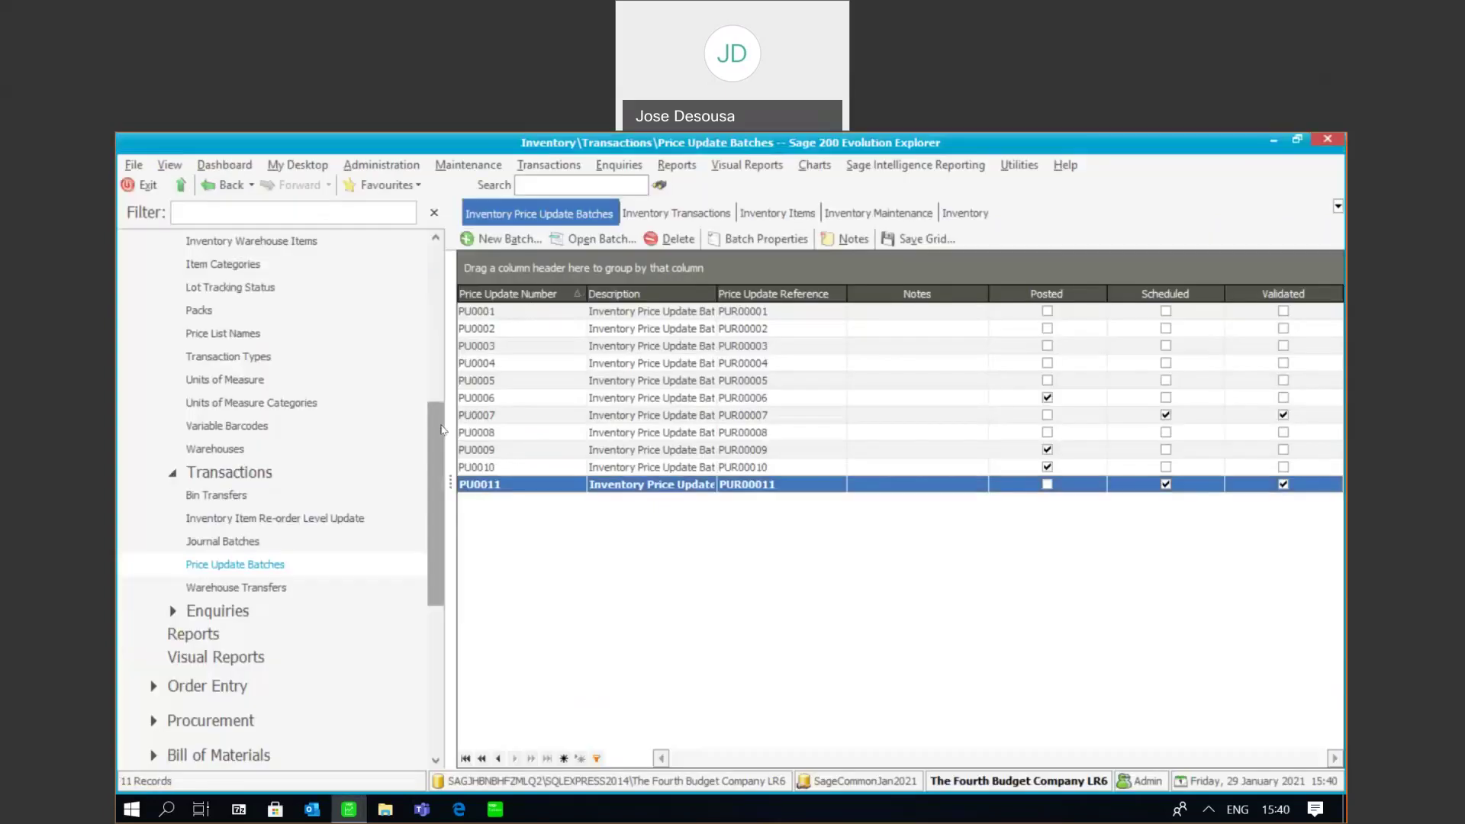
Step: Open the Job Manager from the Common module
left_click_drag(441, 429, 434, 274)
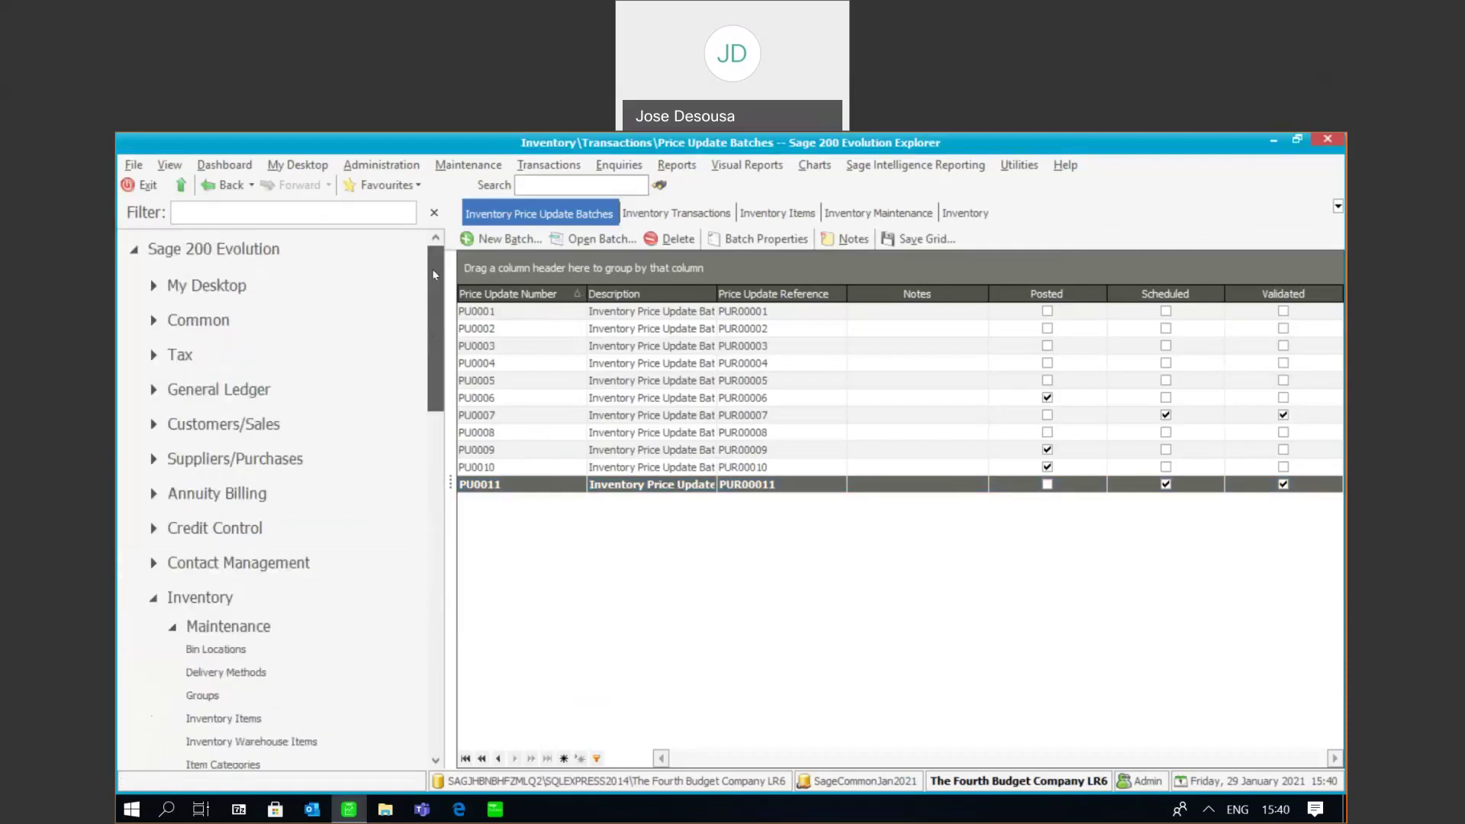
left_click(305, 306)
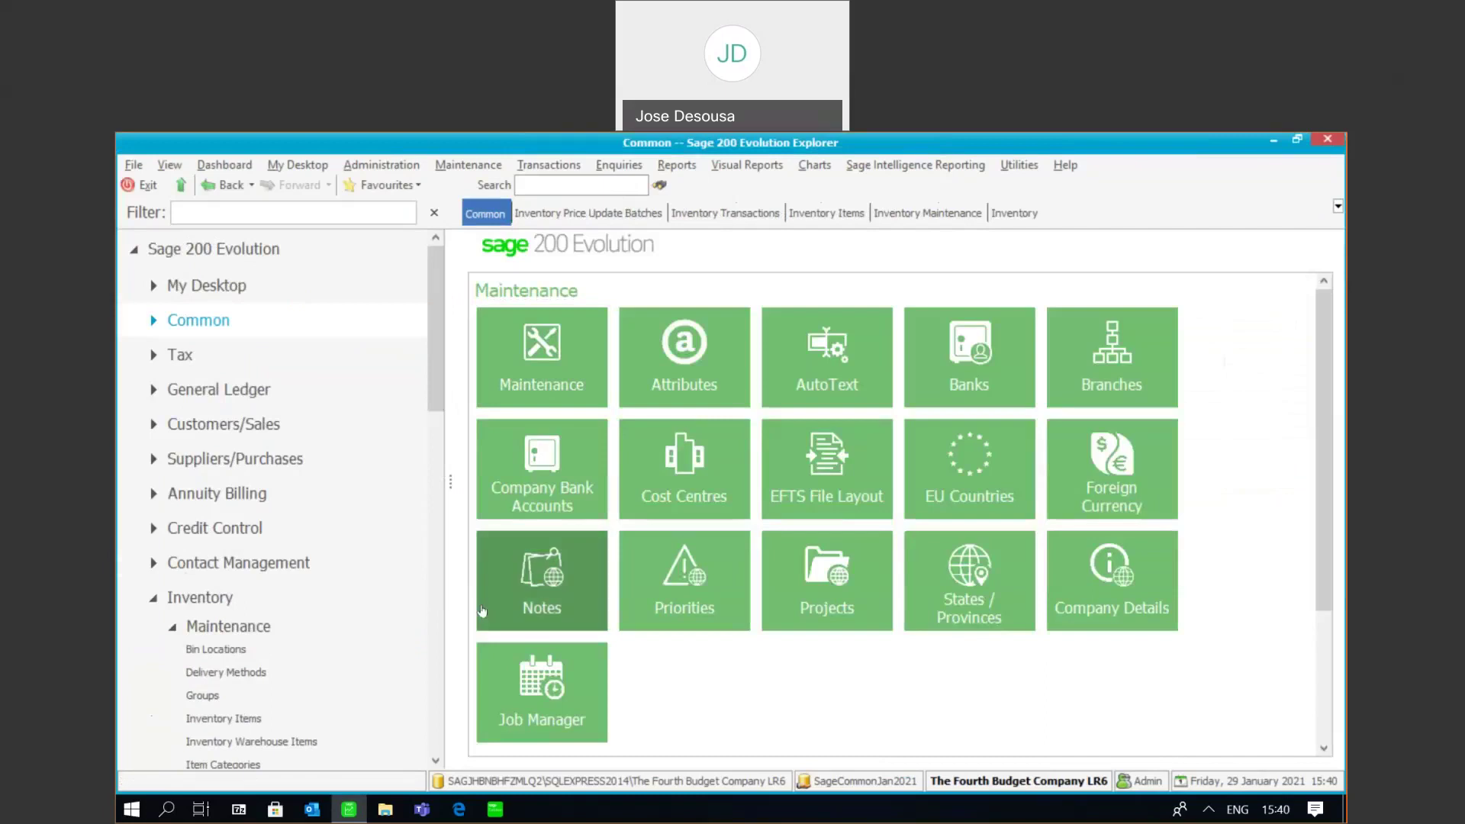
left_click(511, 662)
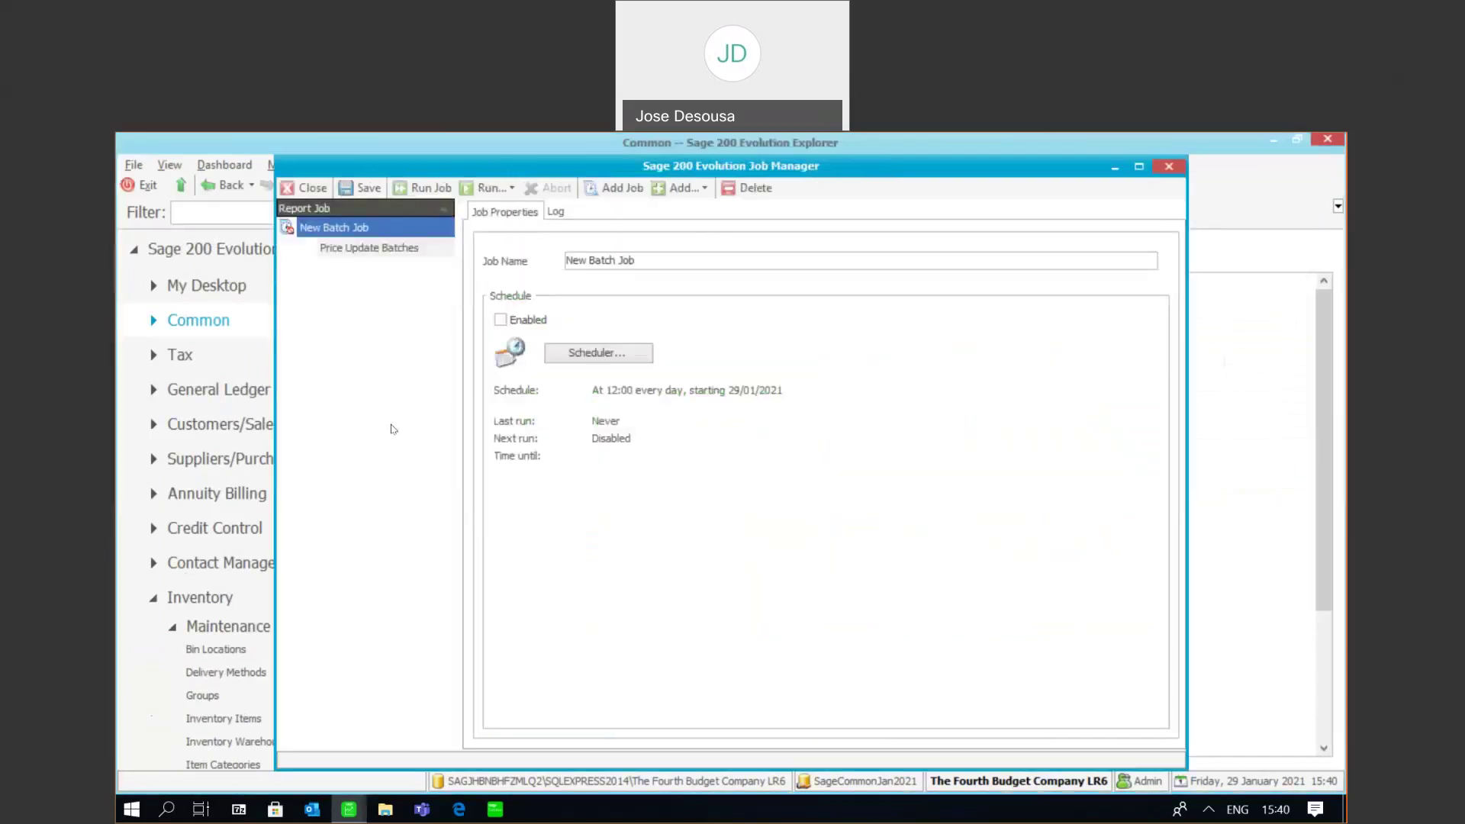
Step: Add a new job of type Batch named "Price Update for January"
left_click(622, 187)
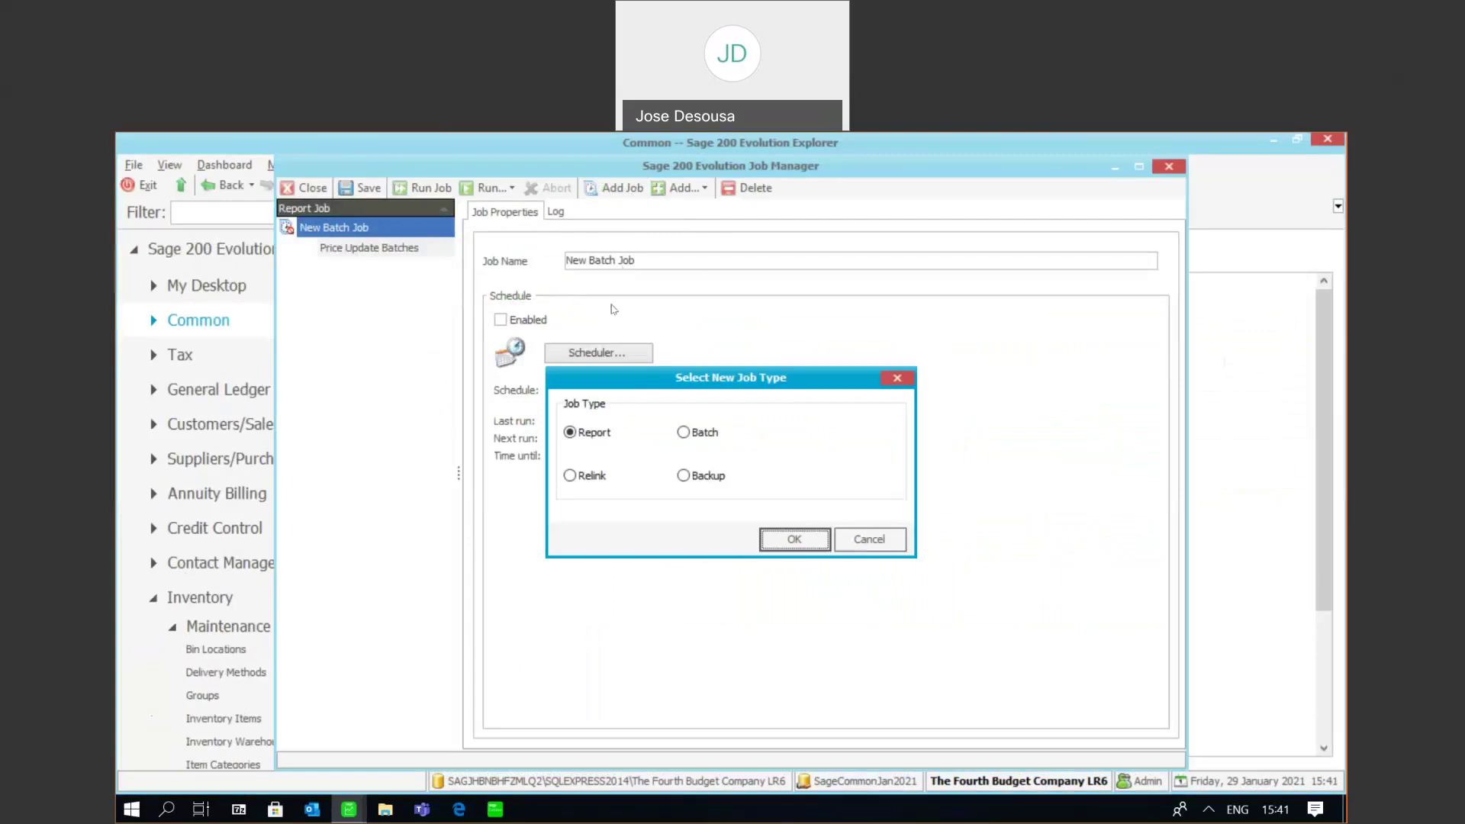
left_click(685, 433)
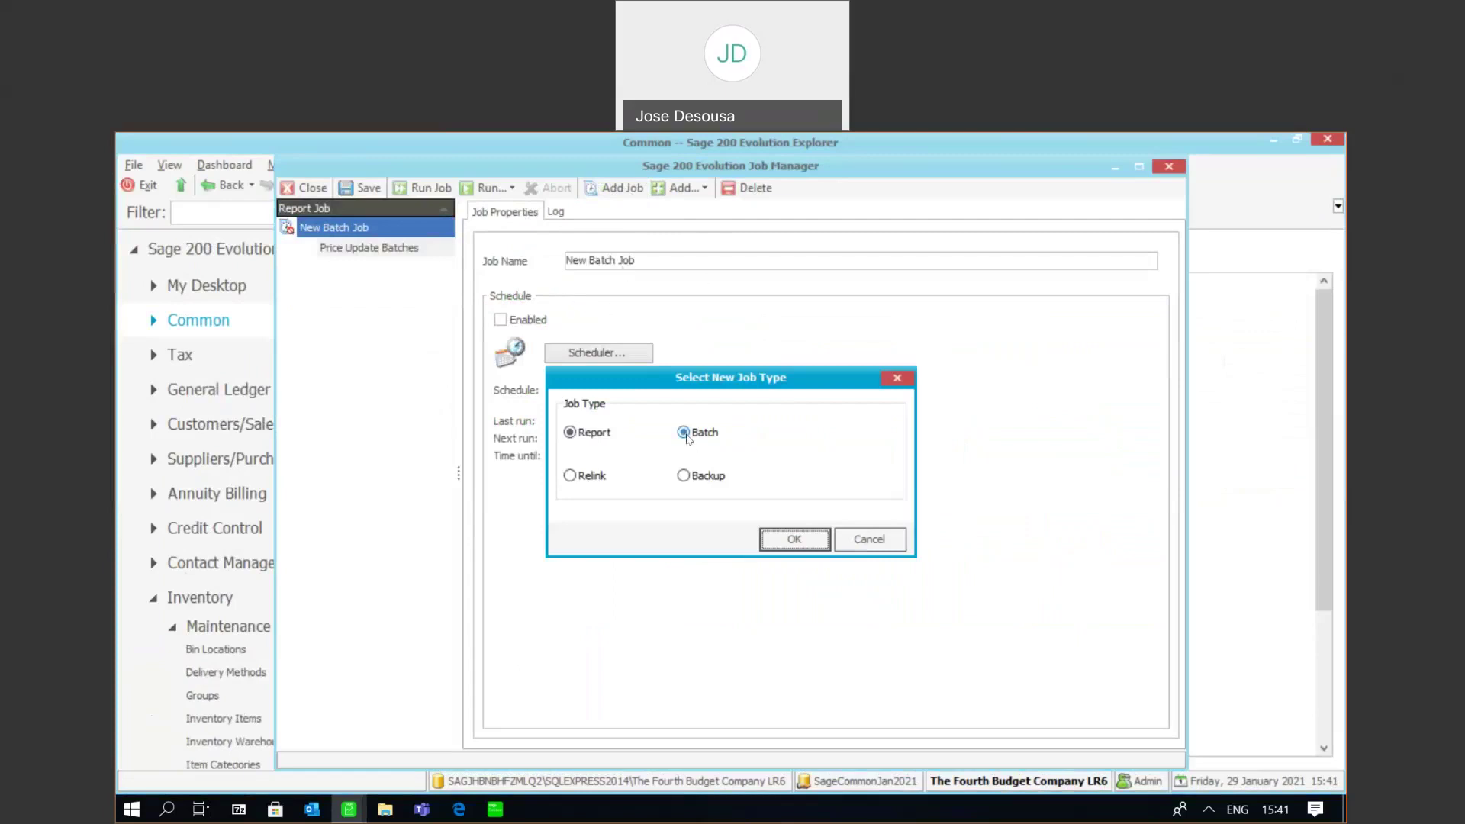
left_click(792, 540)
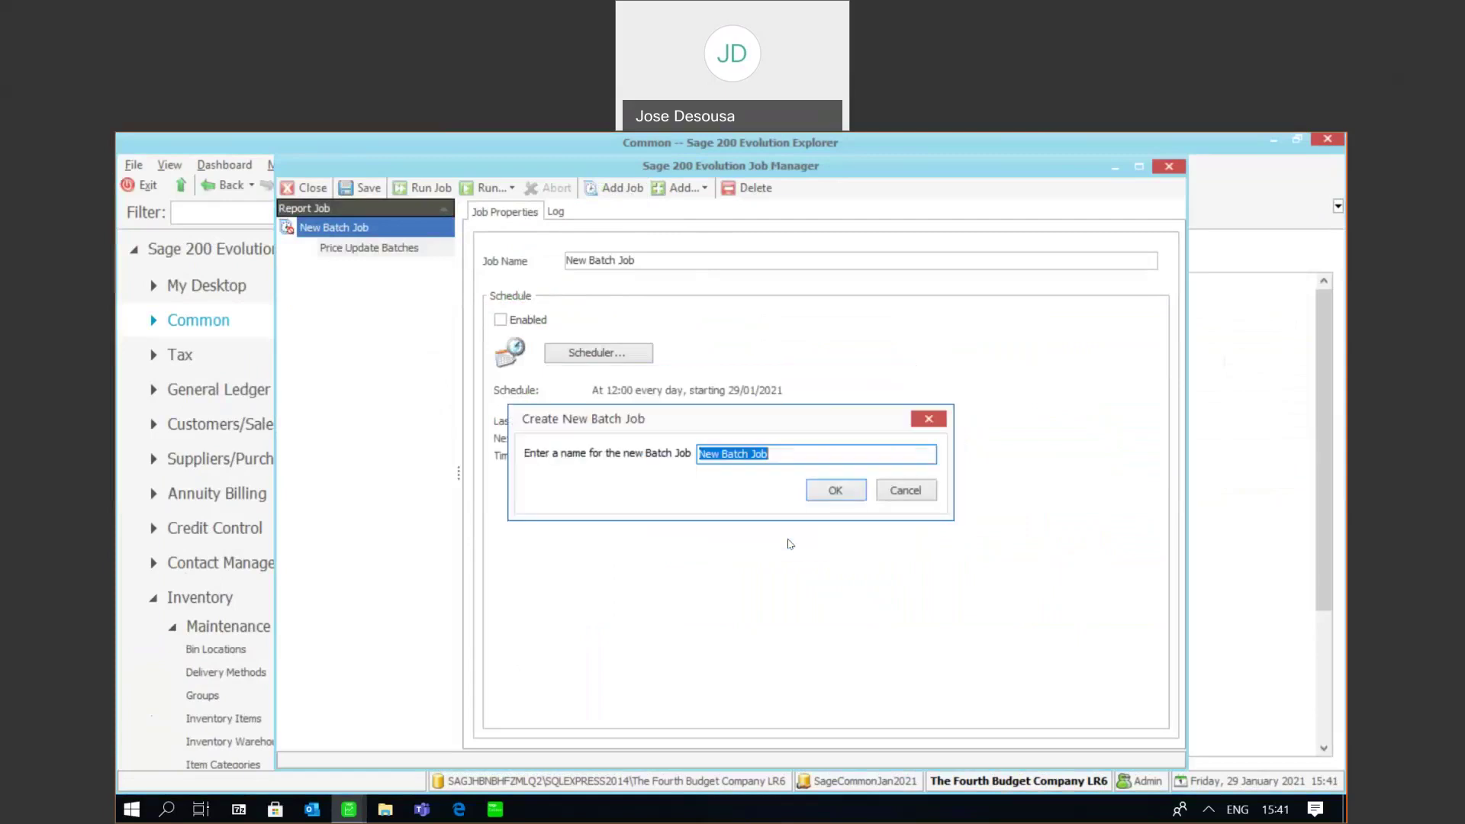
key("BackSpace")
type("Pr")
type("ice Upd")
type("ate ")
type("fro")
key("BackSpace")
key("BackSpace")
type("or January")
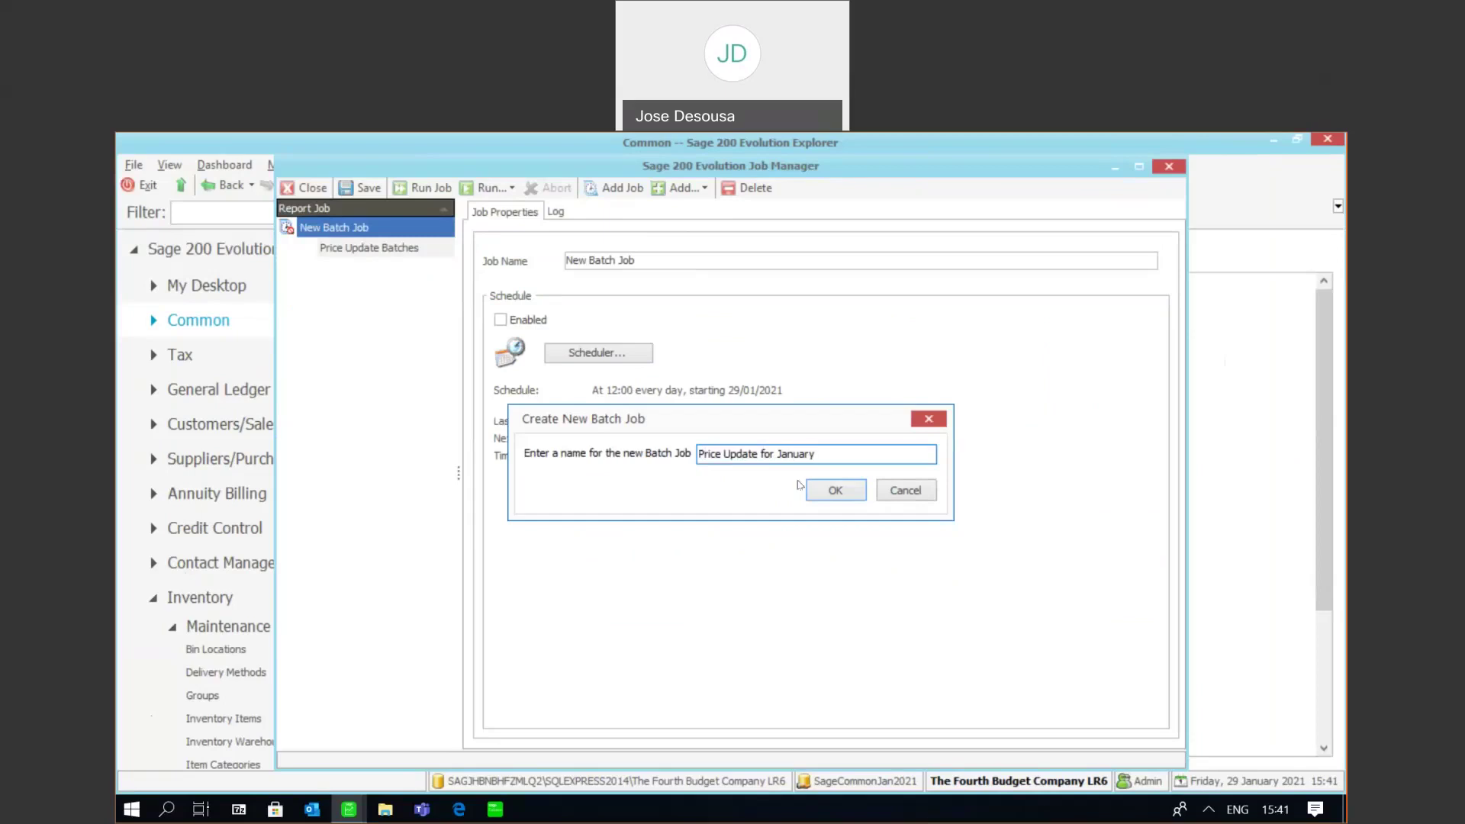
left_click(824, 489)
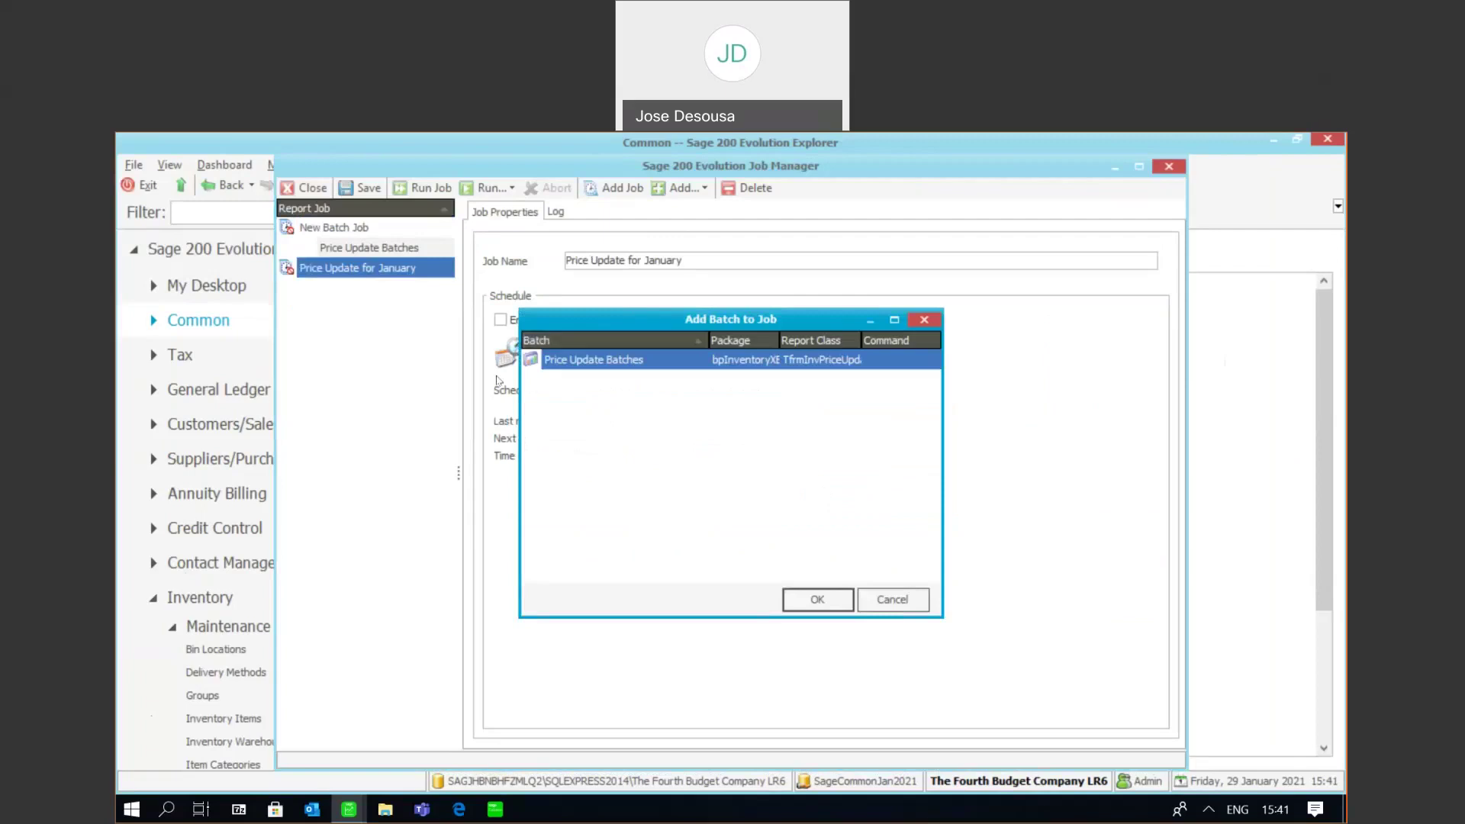
Step: Add a Price Update Batches entry to the "Price Update for January" job and assign price update batch PU0011 to it
left_click(815, 601)
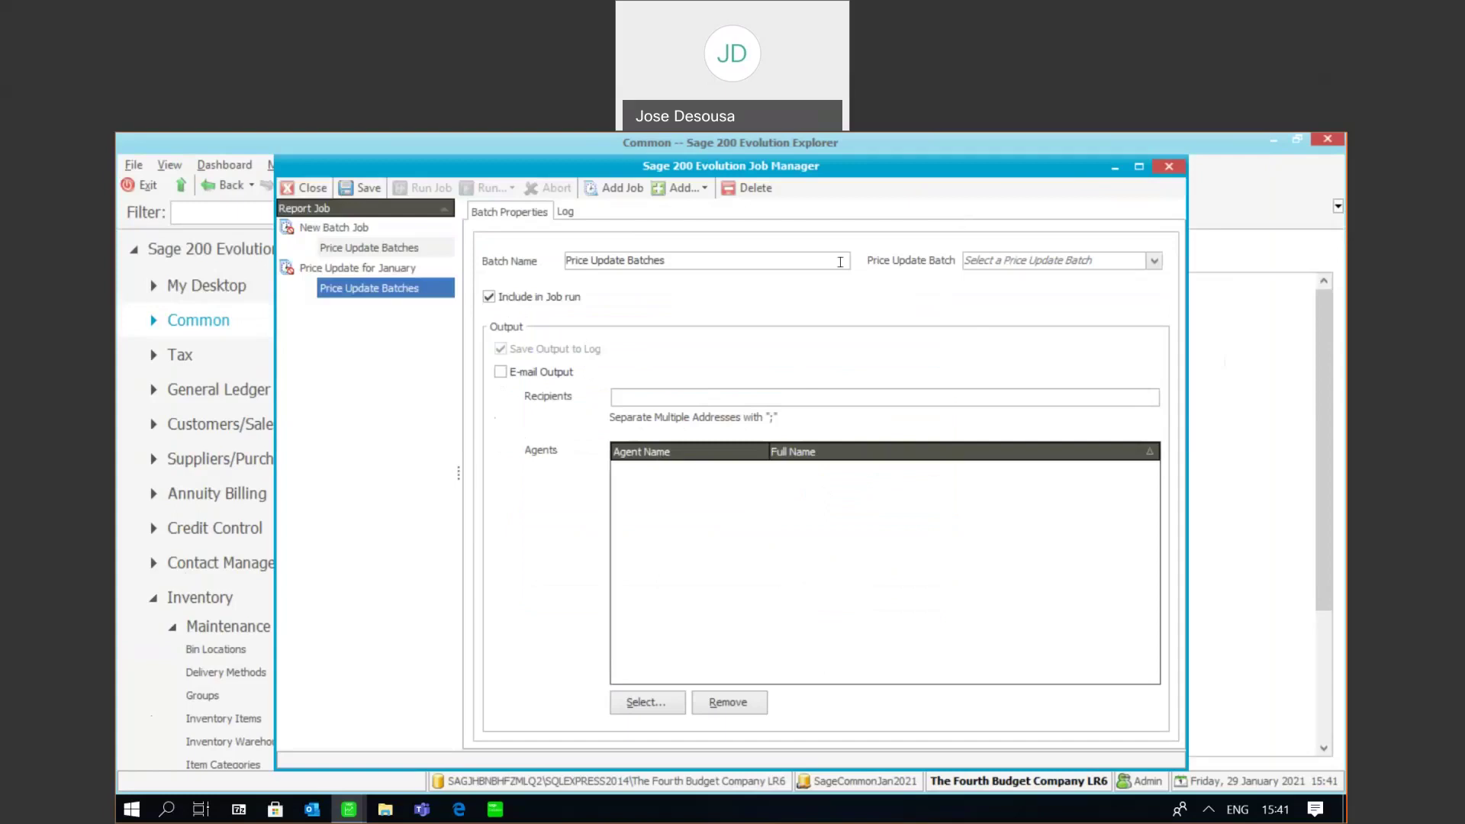
left_click(1153, 262)
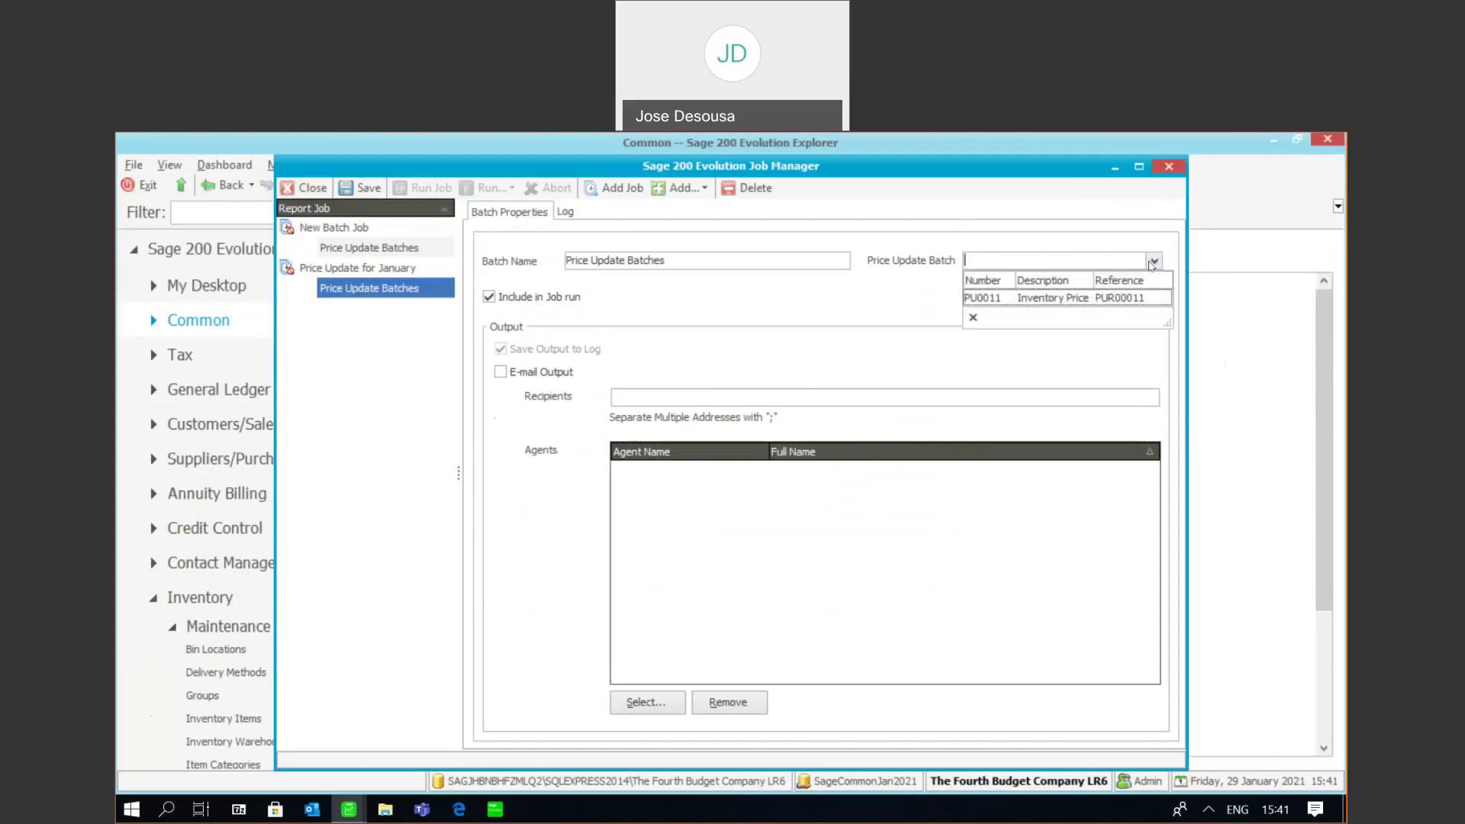
left_click(1137, 299)
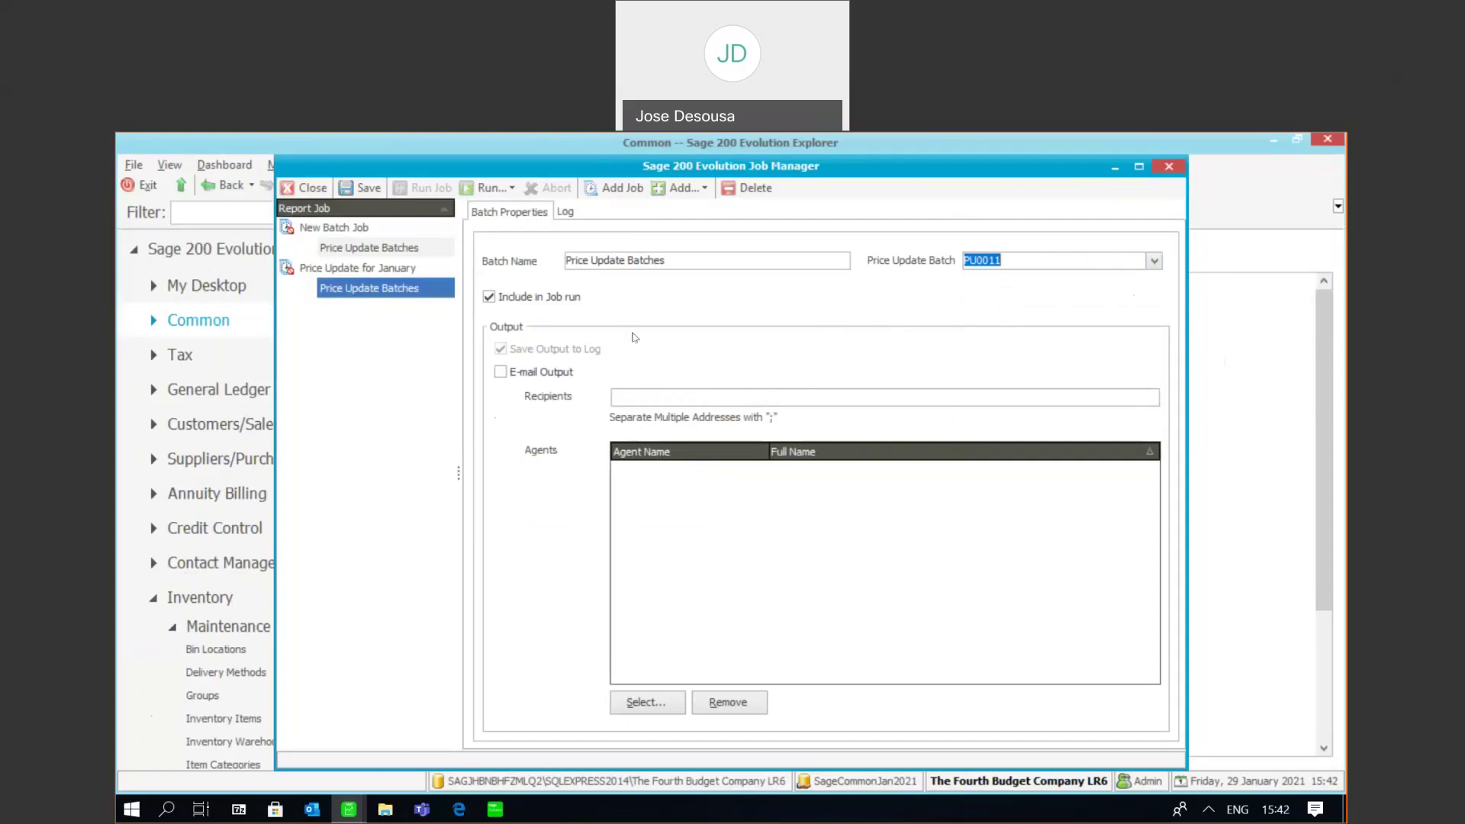
Step: Schedule the "Price Update for January" job to run one time only at 16:00 on 29/01/2021
left_click(395, 268)
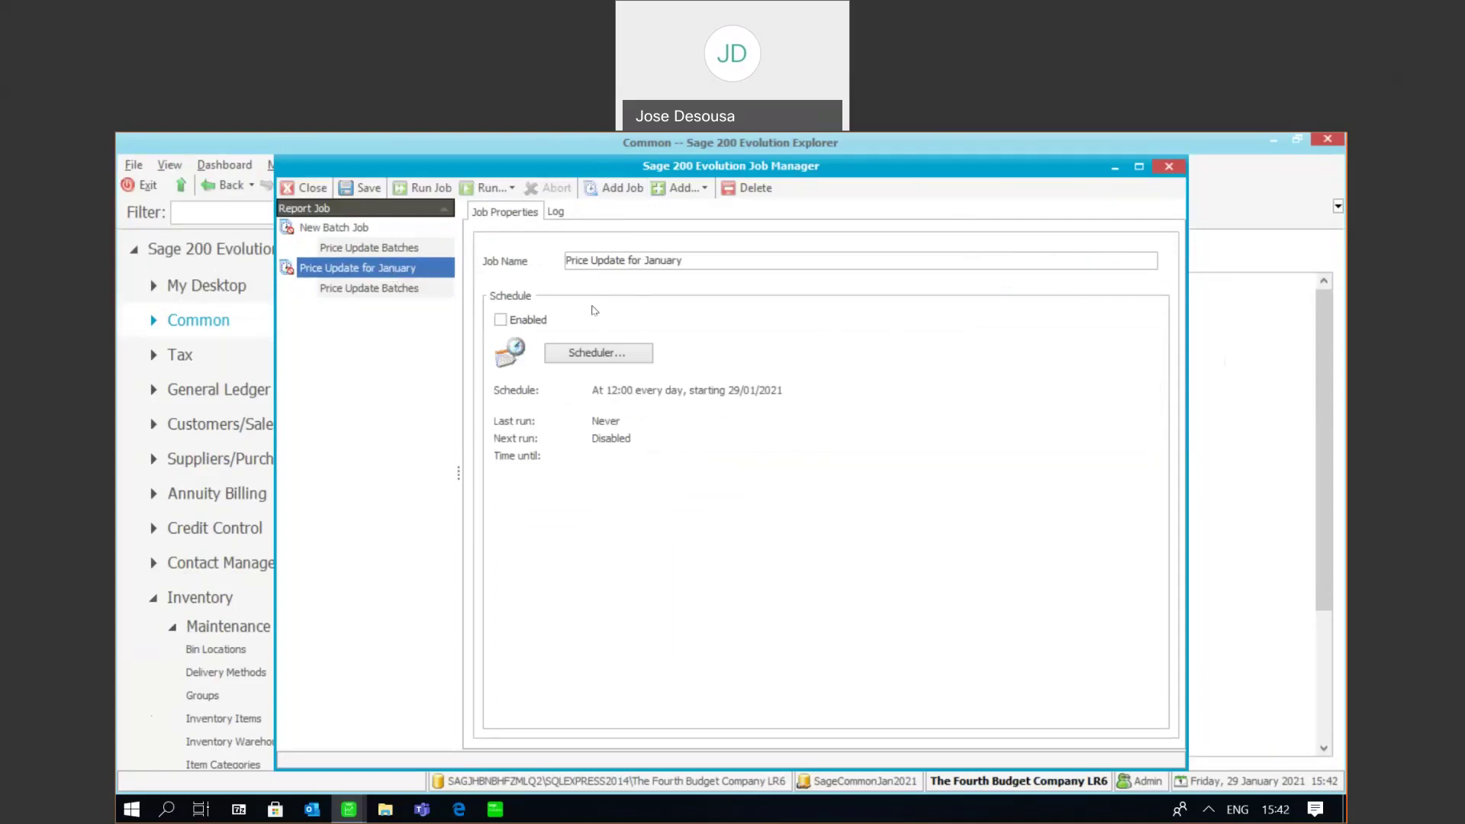
left_click(572, 350)
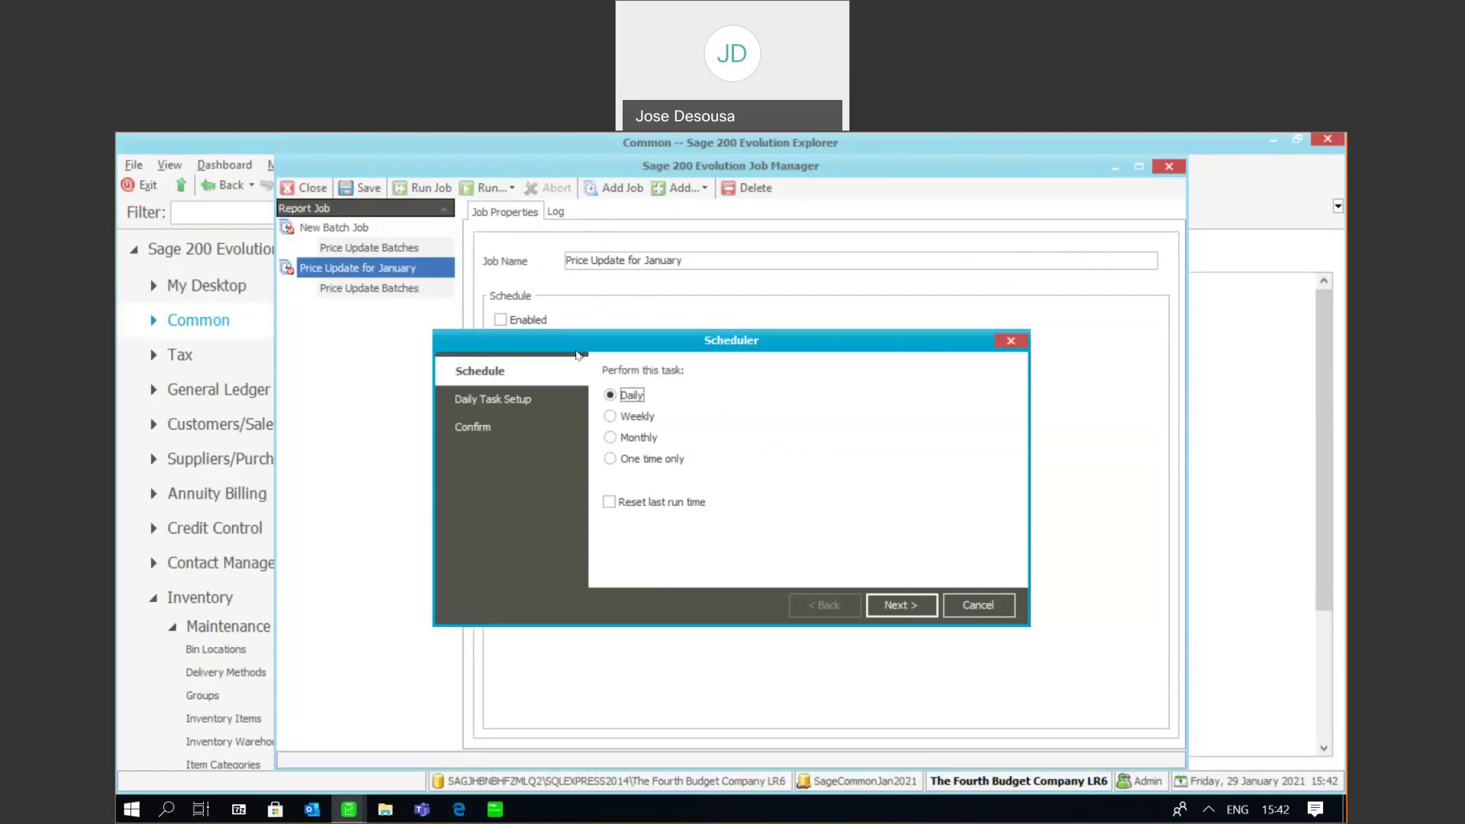
left_click(611, 460)
left_click(898, 606)
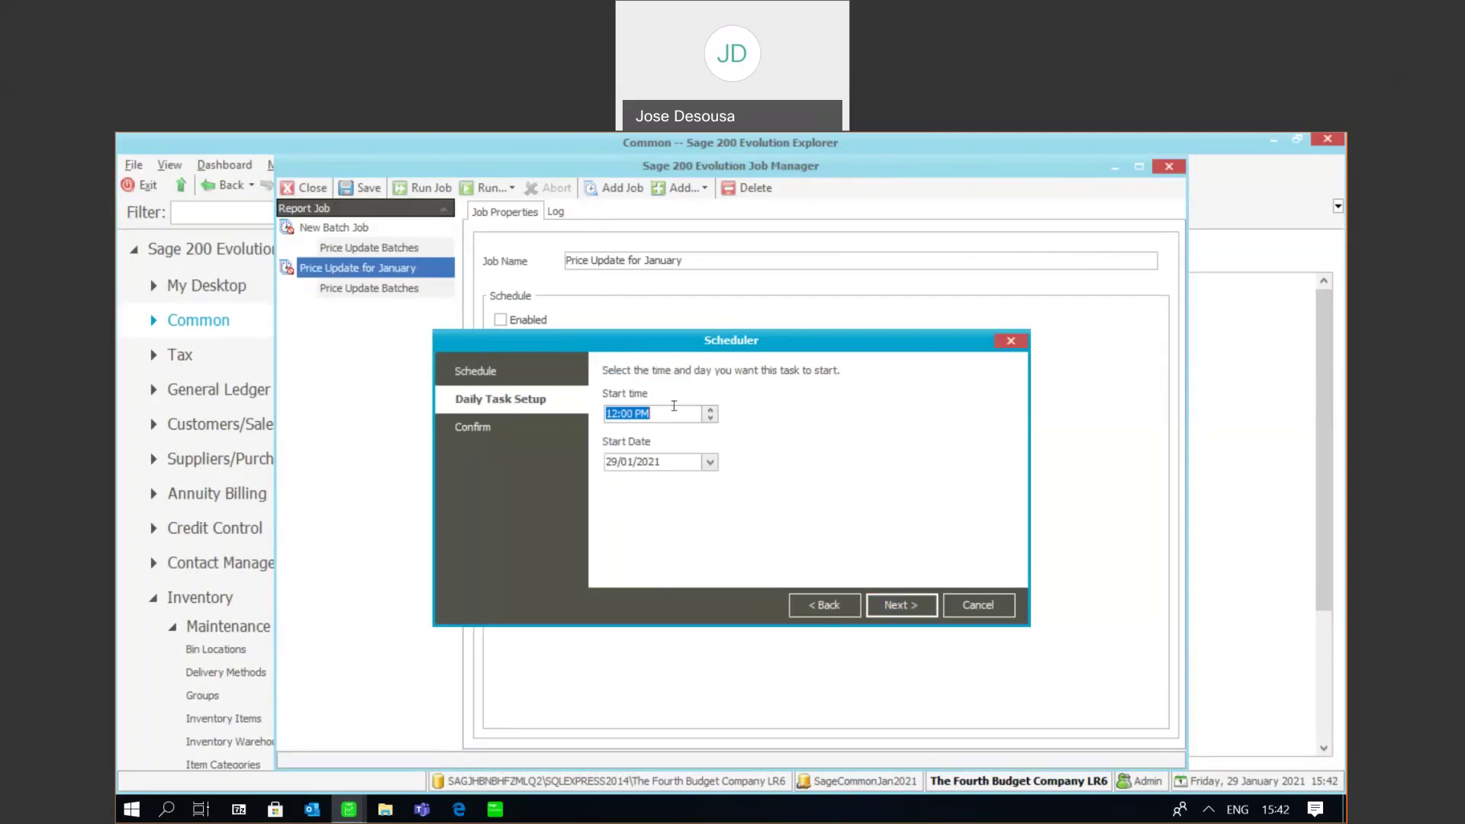
left_click(708, 410)
left_click(883, 609)
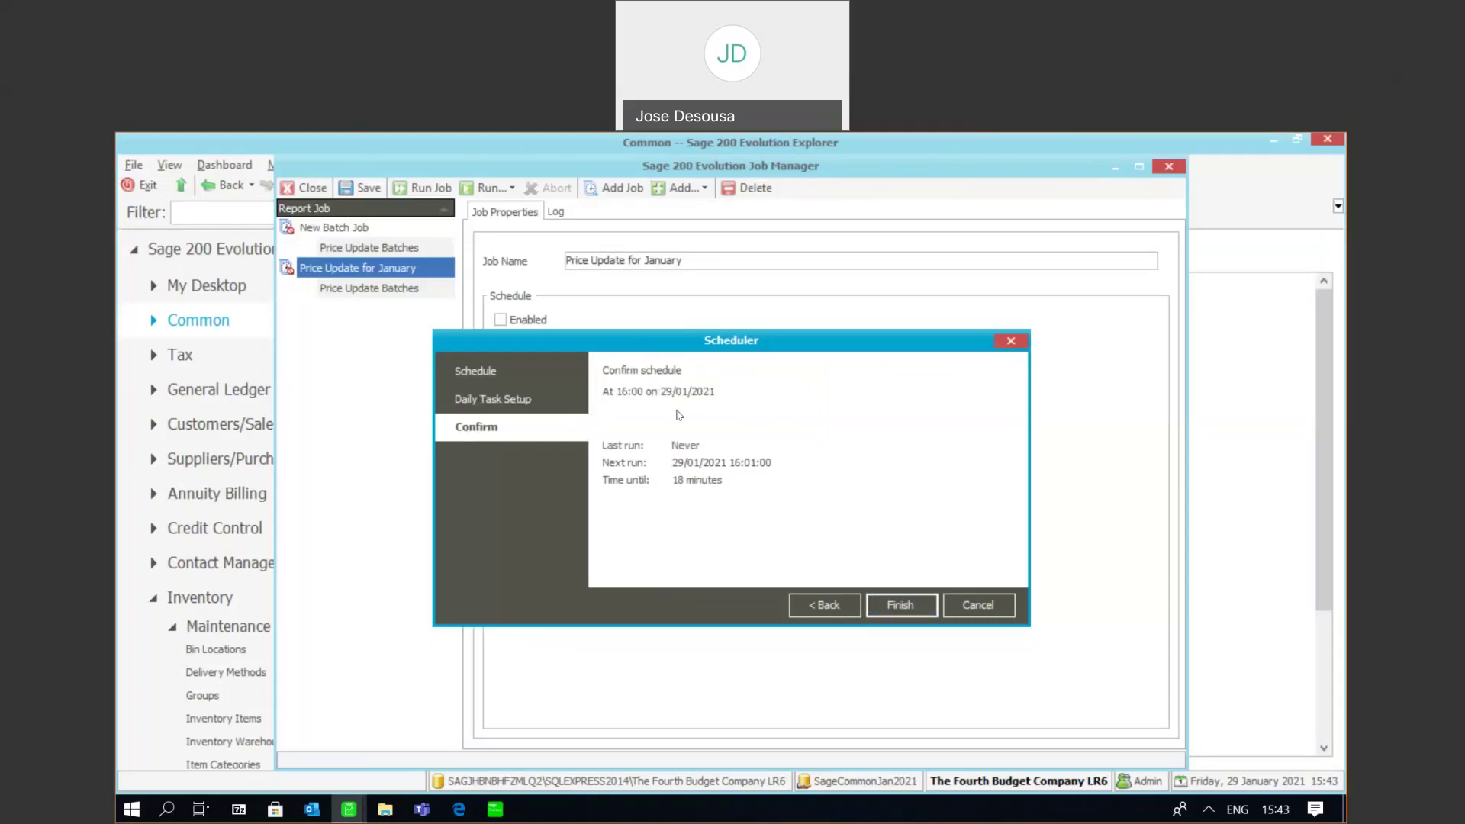
left_click(901, 607)
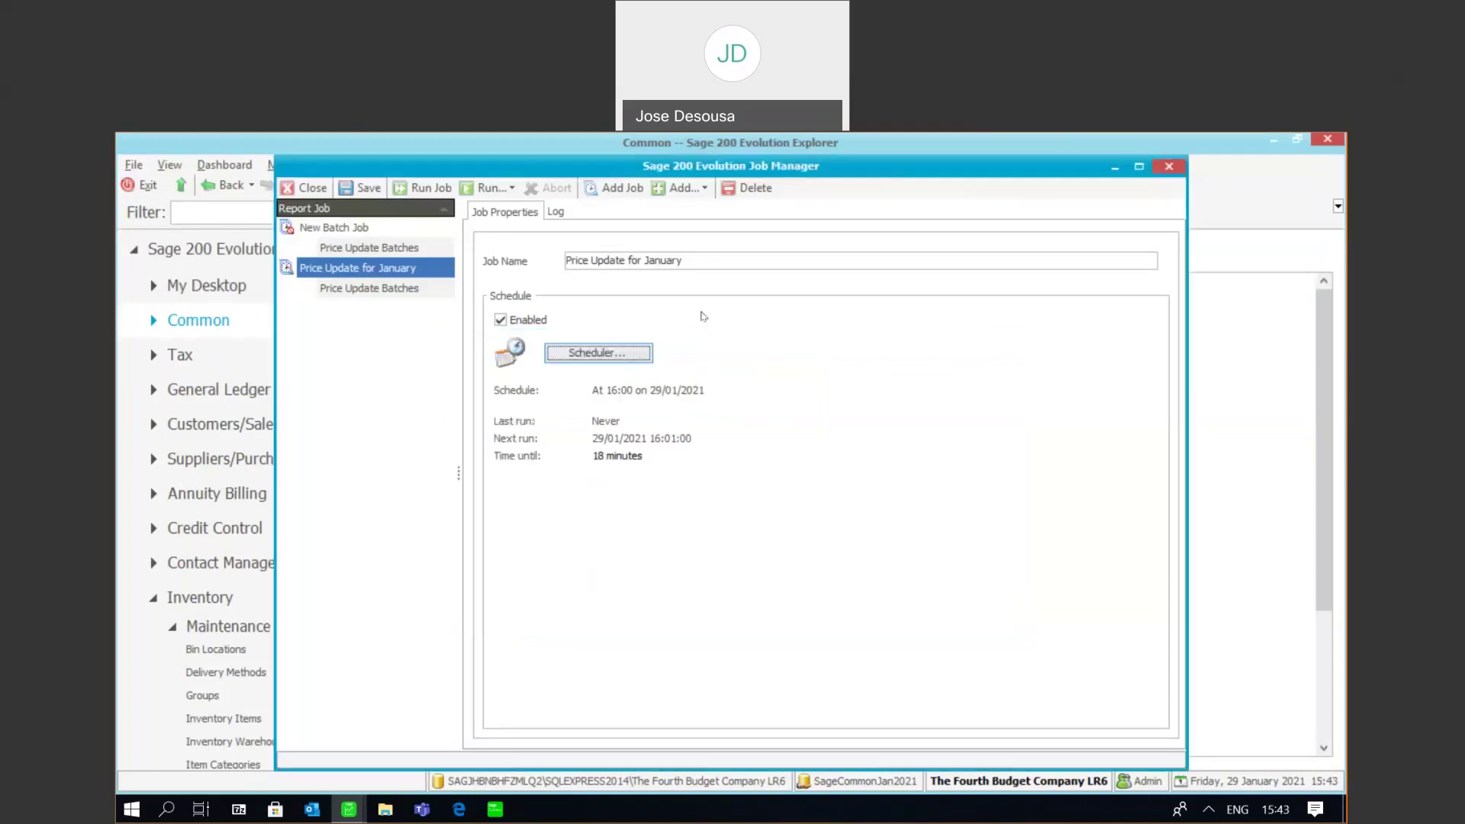